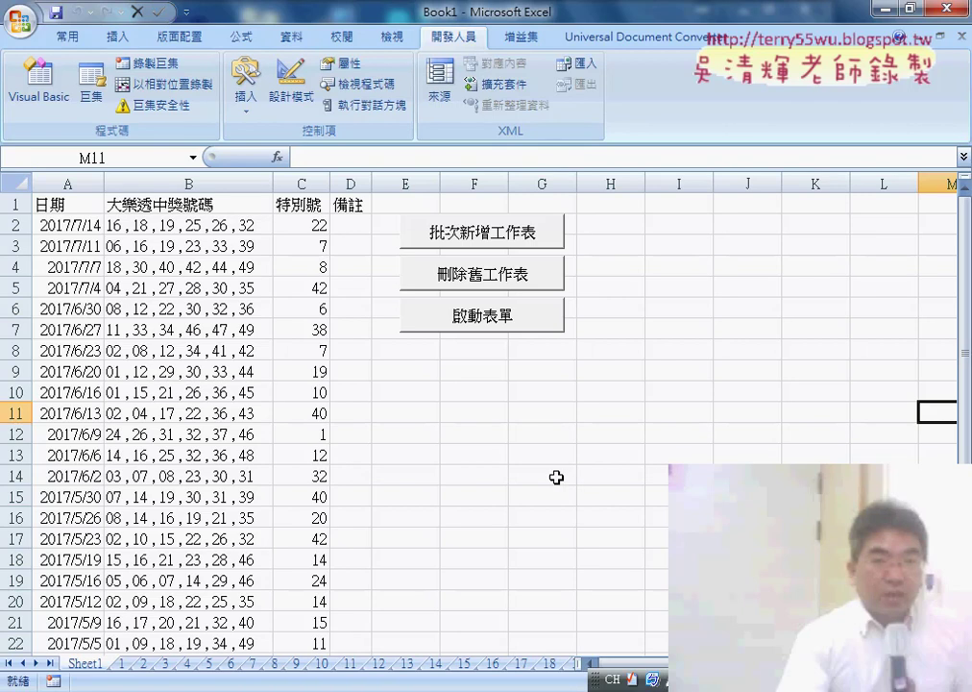
- Run the 刪除舊工作表 button, then 批次新增工作表 to recreate the numbered download sheets
left_click(498, 285)
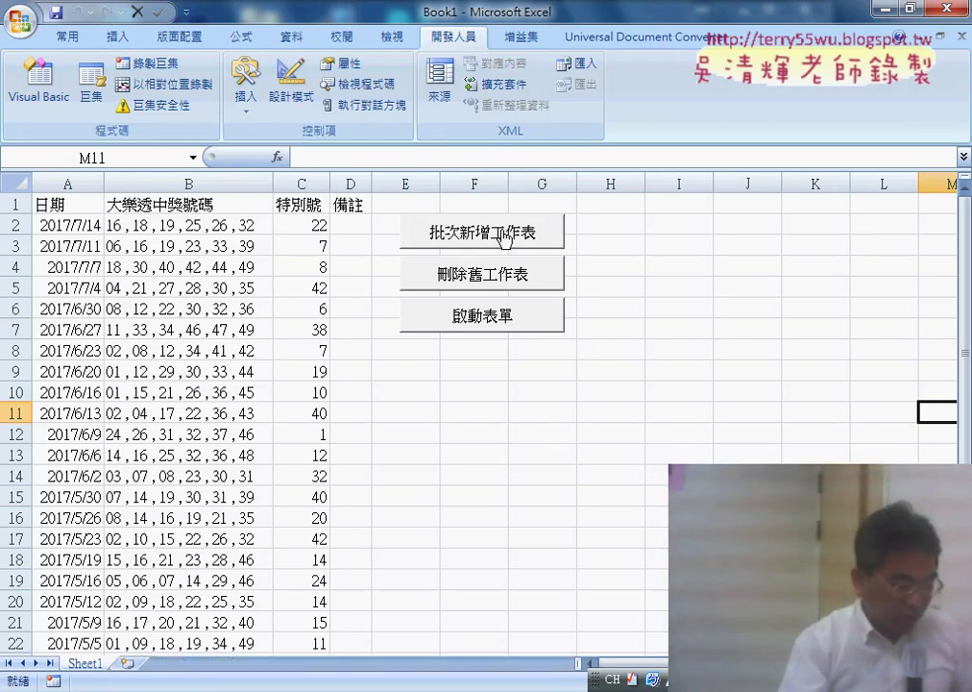
left_click(503, 236)
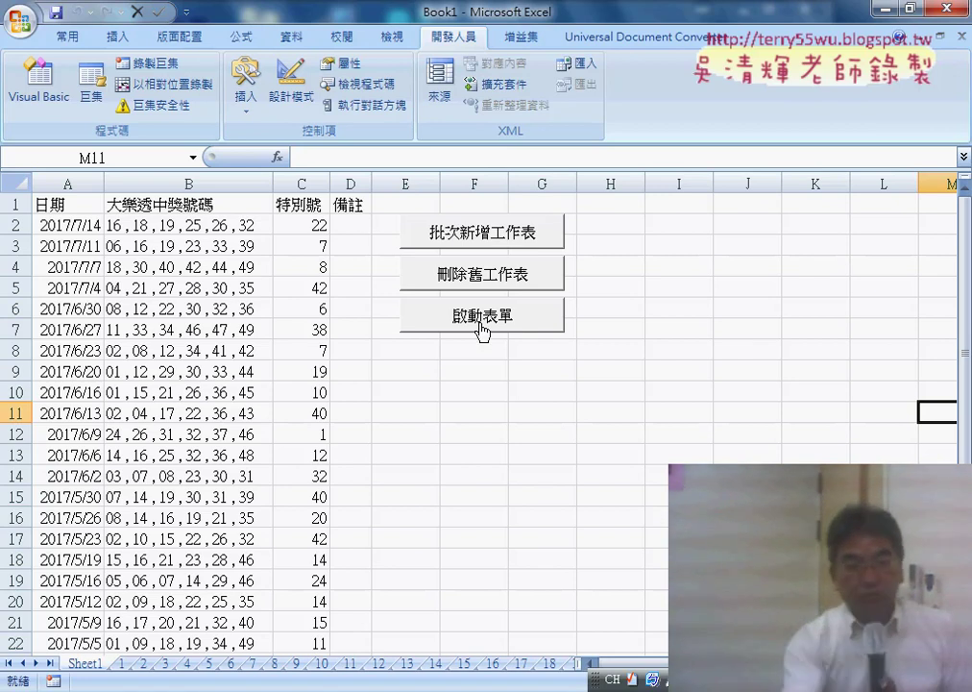
left_click(481, 324)
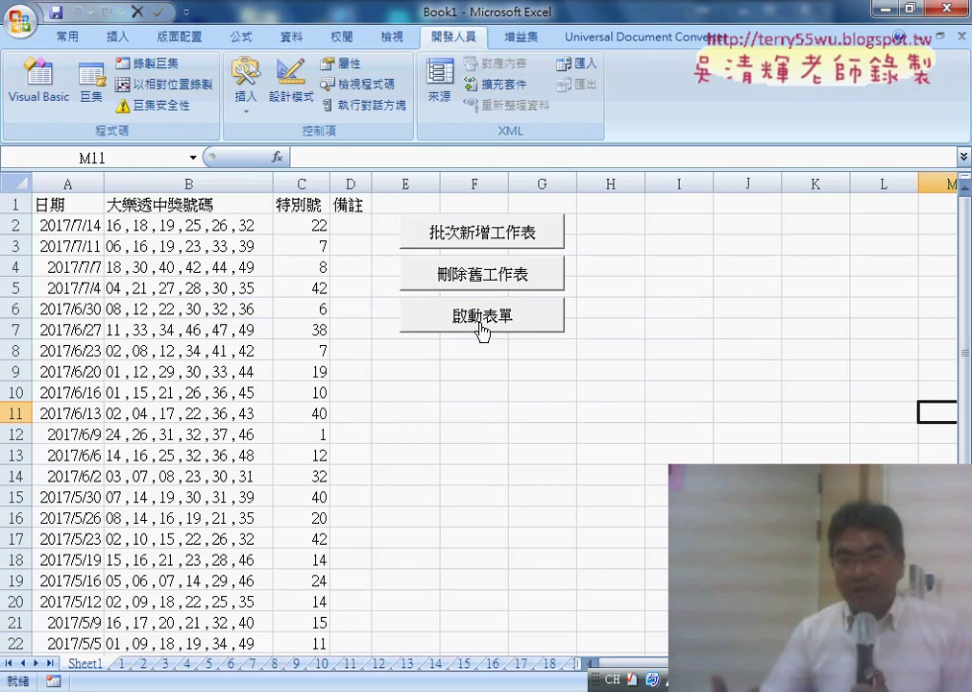
left_click(483, 279)
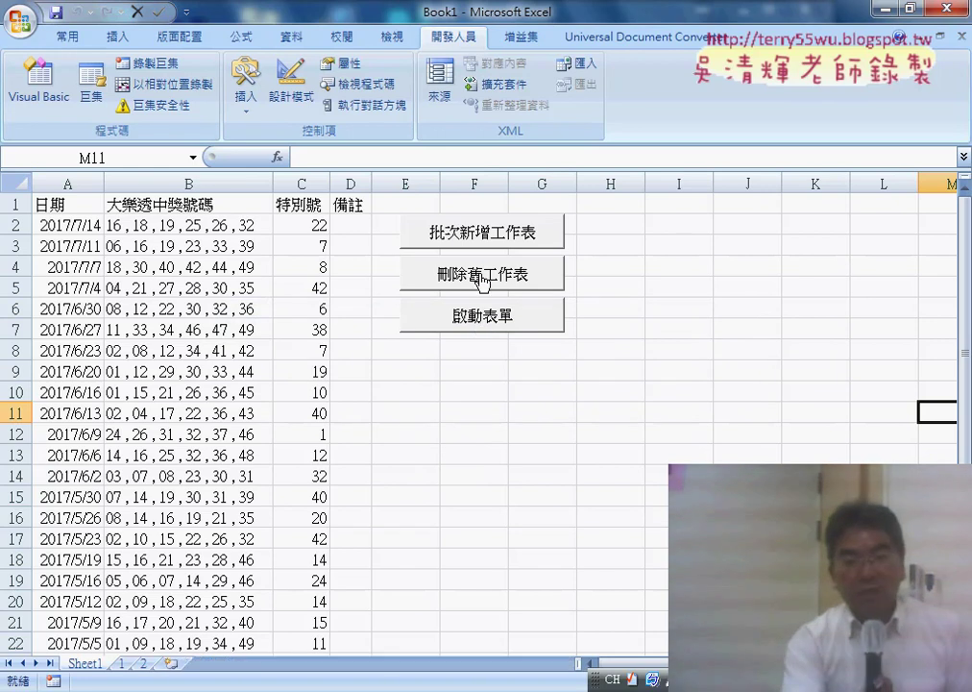
left_click(472, 321)
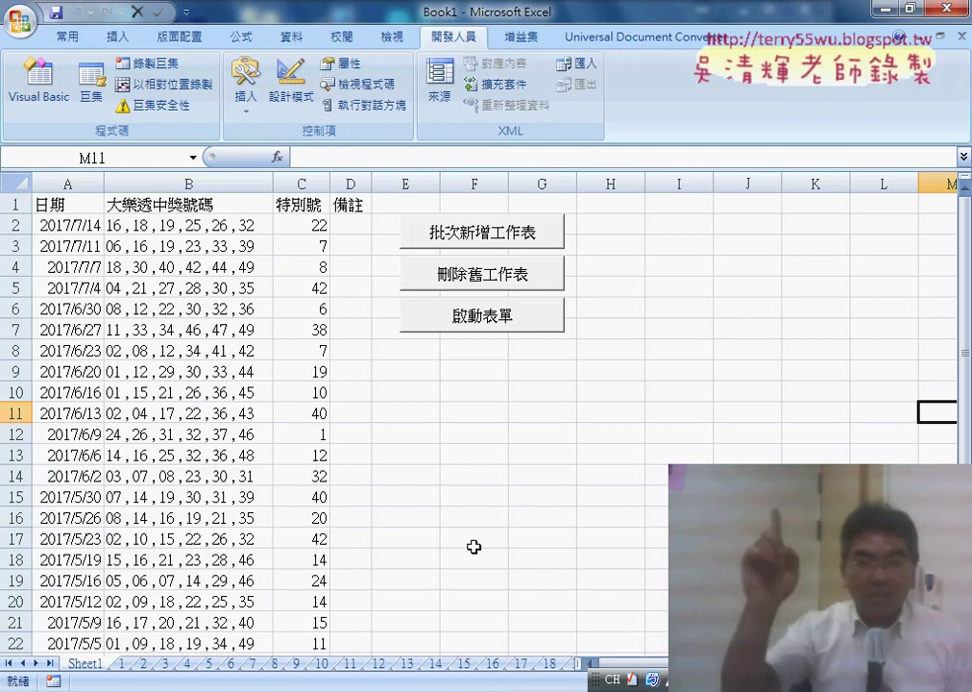
left_click(493, 332)
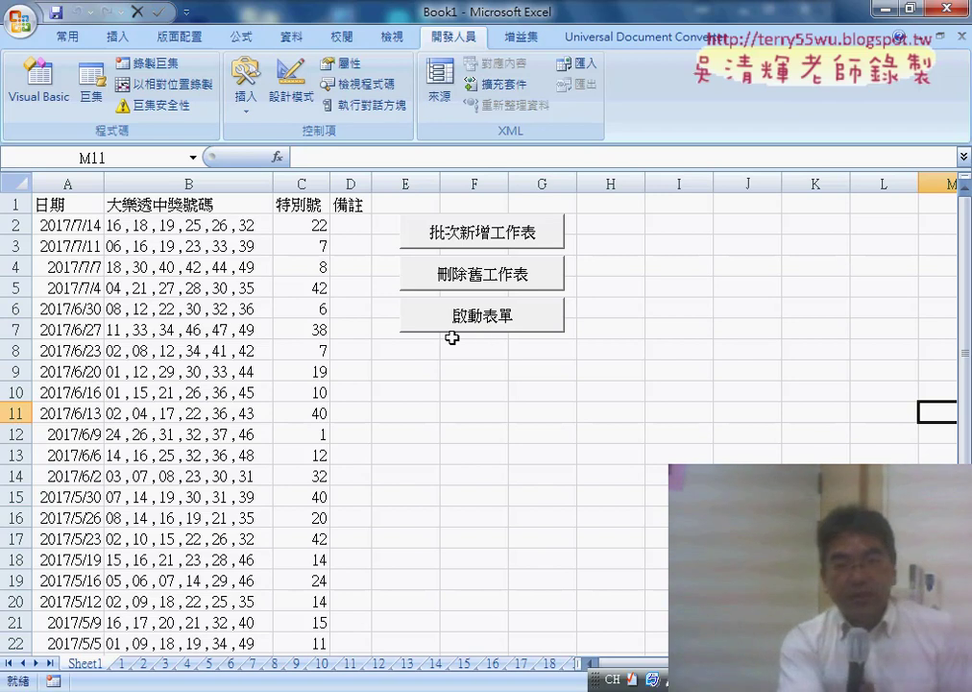
- Open the VBA editor and insert a new UserForm into the workbook's project
left_click(50, 107)
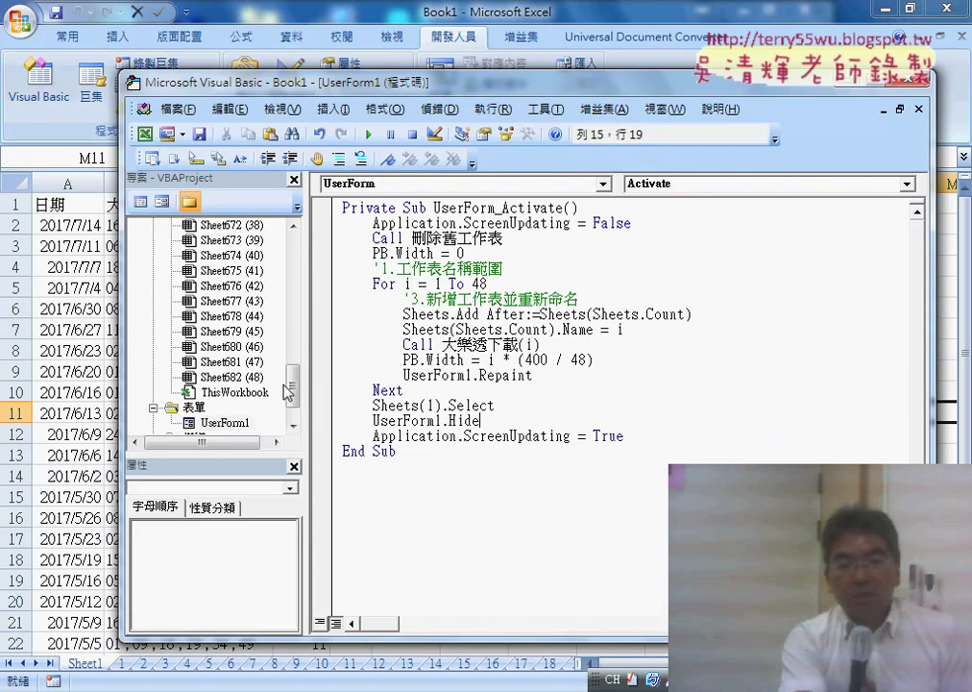
scroll(289, 389, "down", 1)
right_click(218, 287)
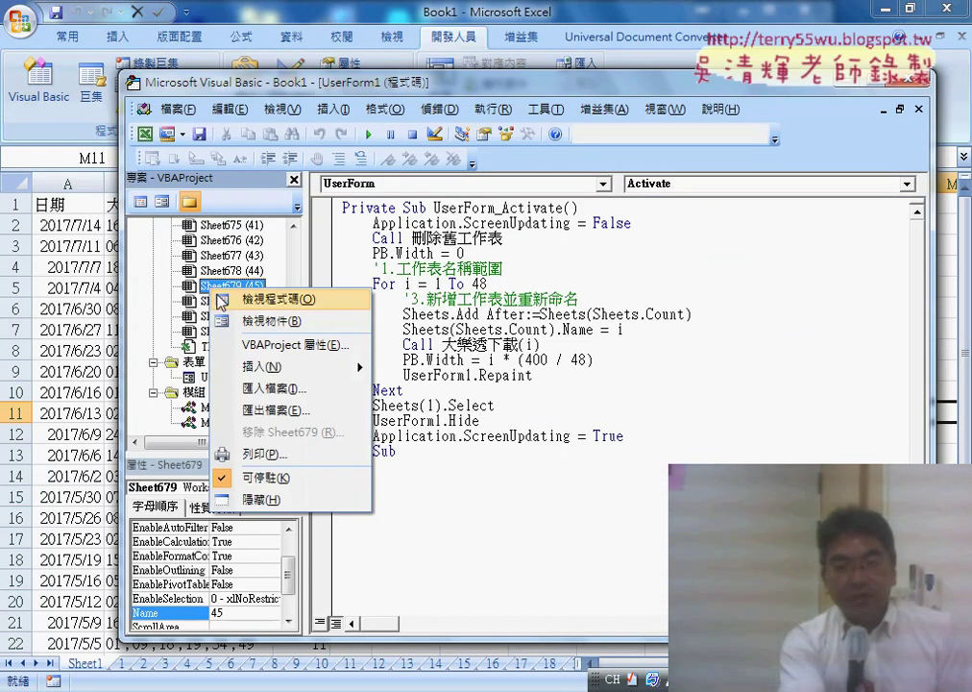
mouse_move(289, 367)
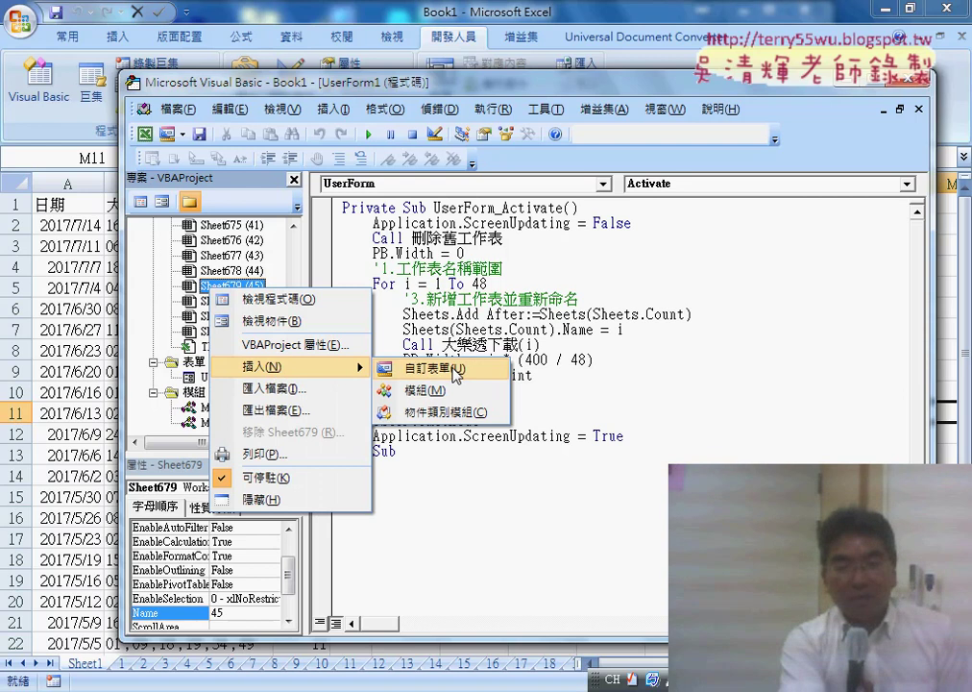
left_click(456, 370)
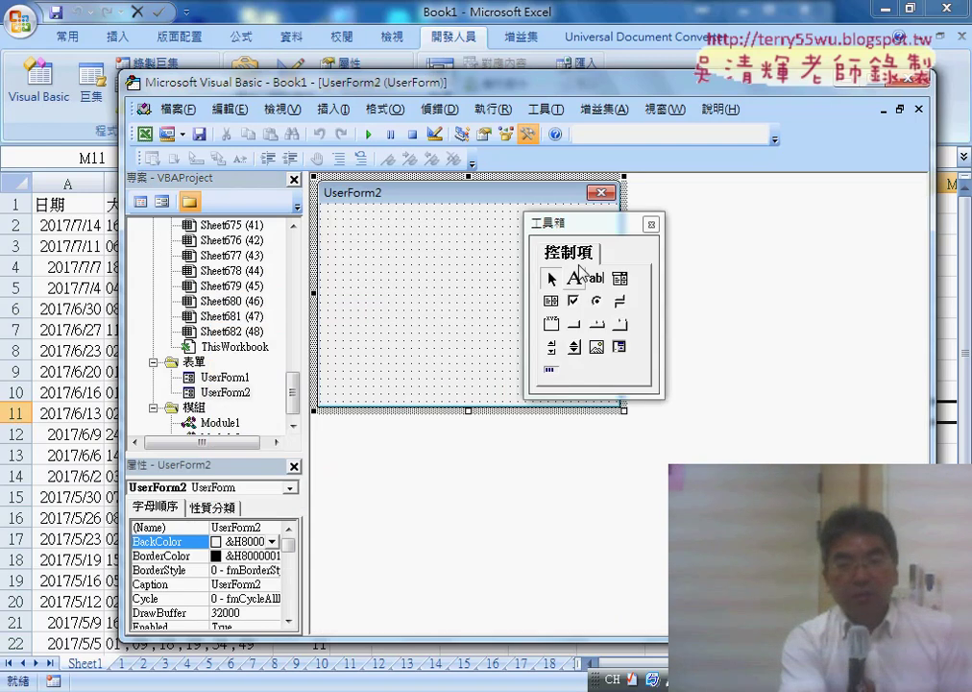
- Move the Toolbox aside, shorten UserForm2, and enlarge the Properties list
left_click_drag(587, 231, 713, 240)
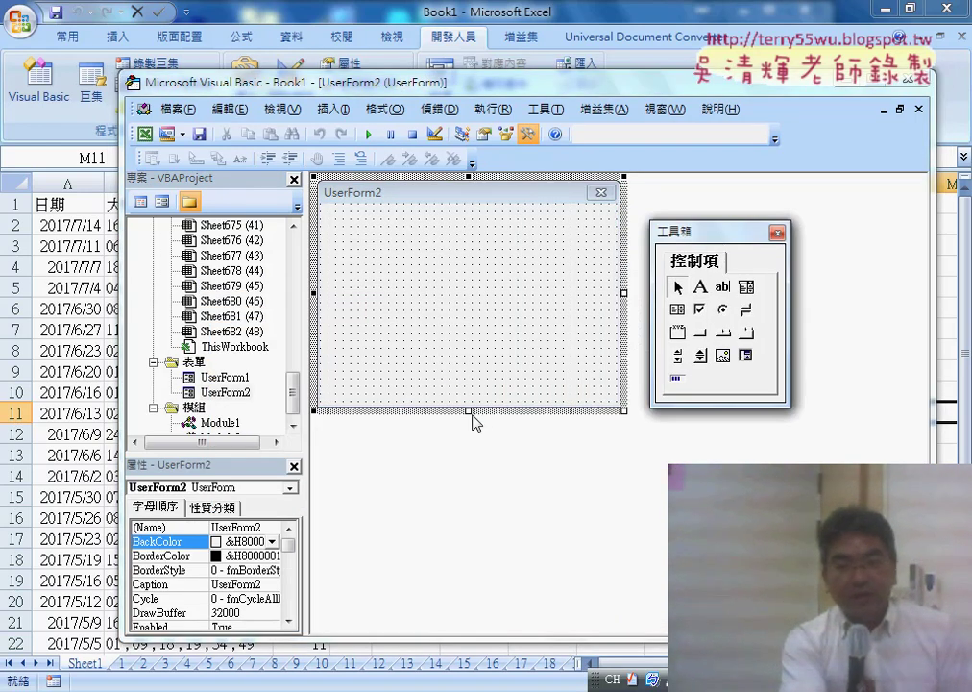
left_click_drag(468, 411, 468, 288)
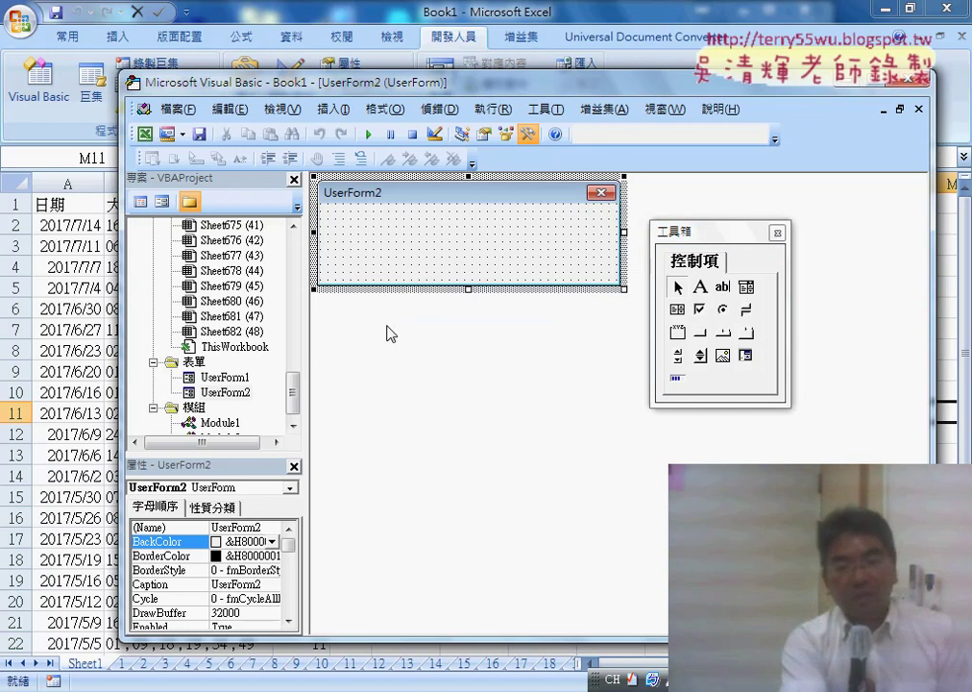
left_click_drag(297, 394, 297, 402)
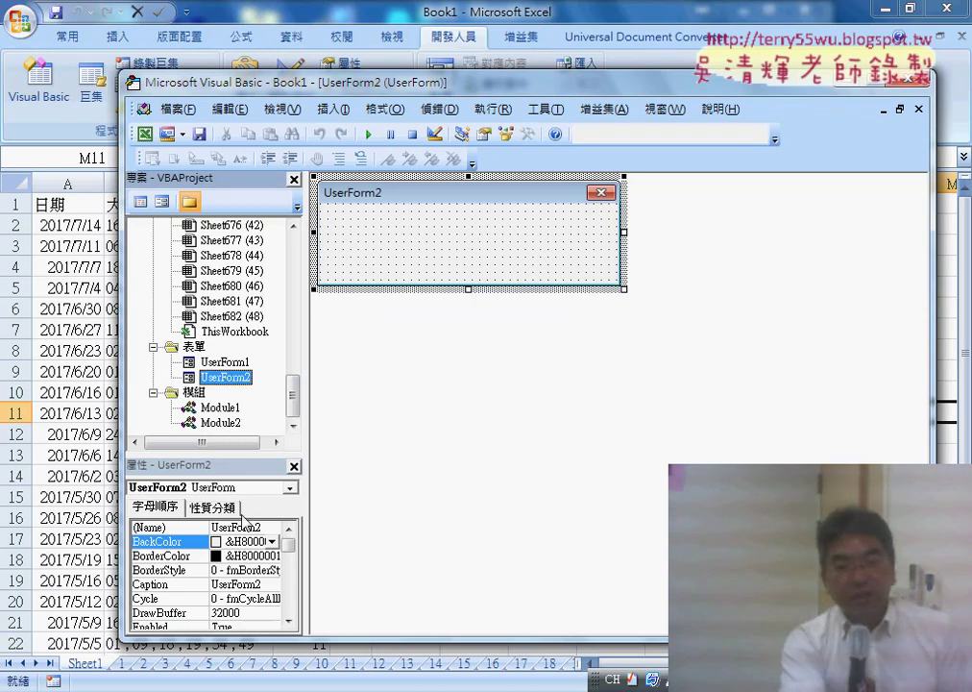
left_click_drag(260, 459, 261, 403)
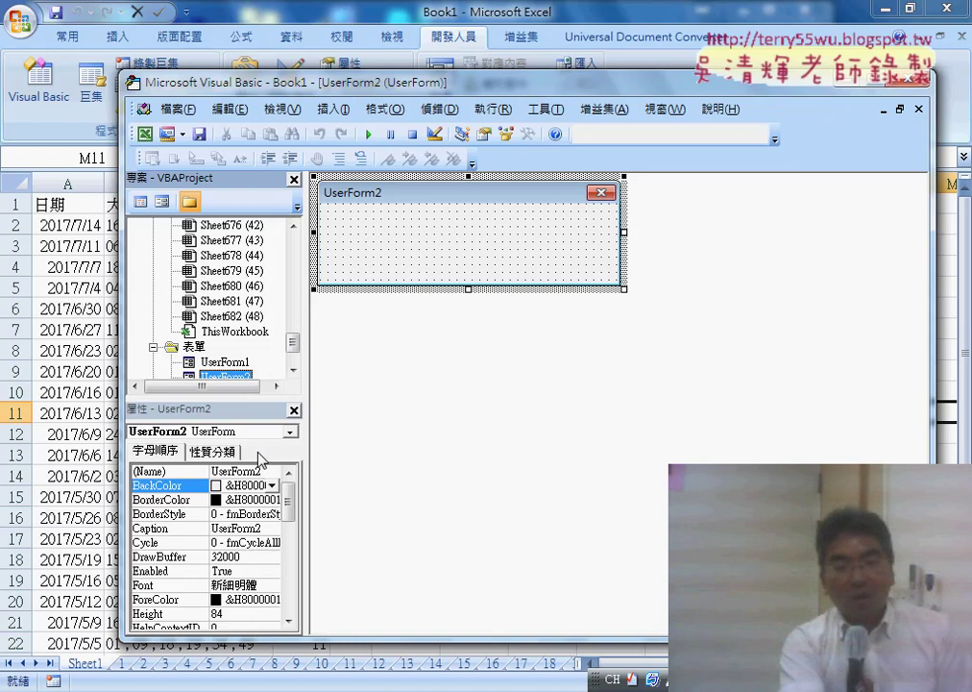
- Set the new form's (Name) property to home
left_click(195, 472)
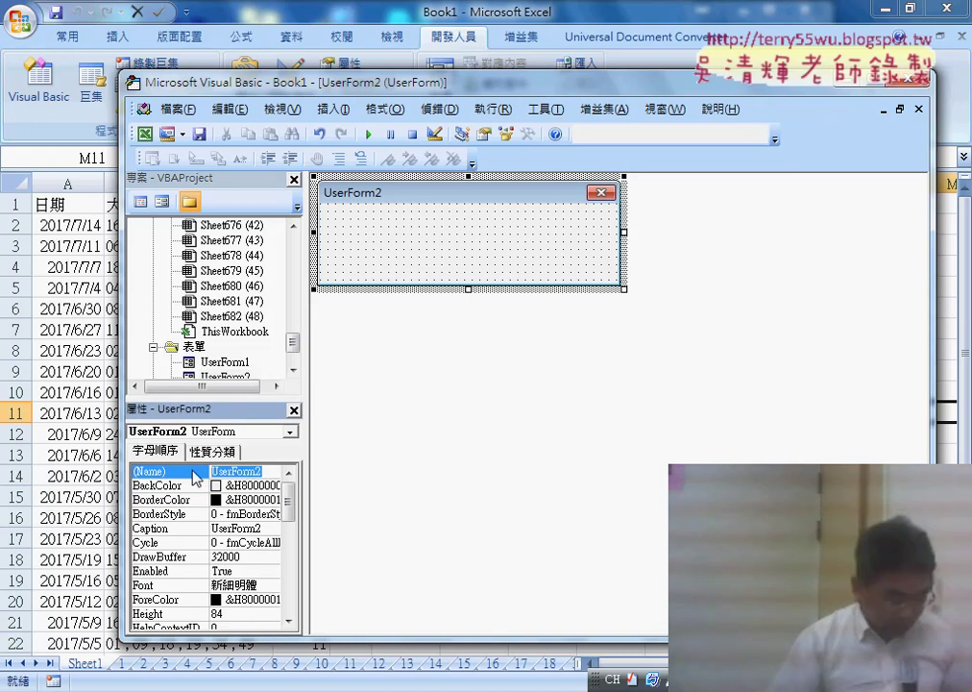
type("h")
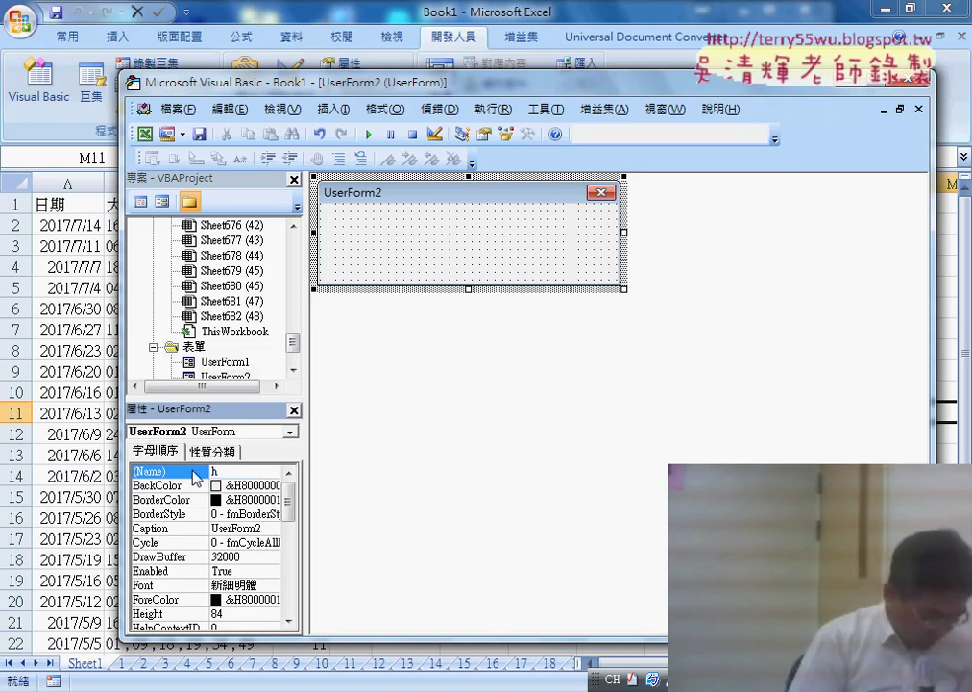
type("ome")
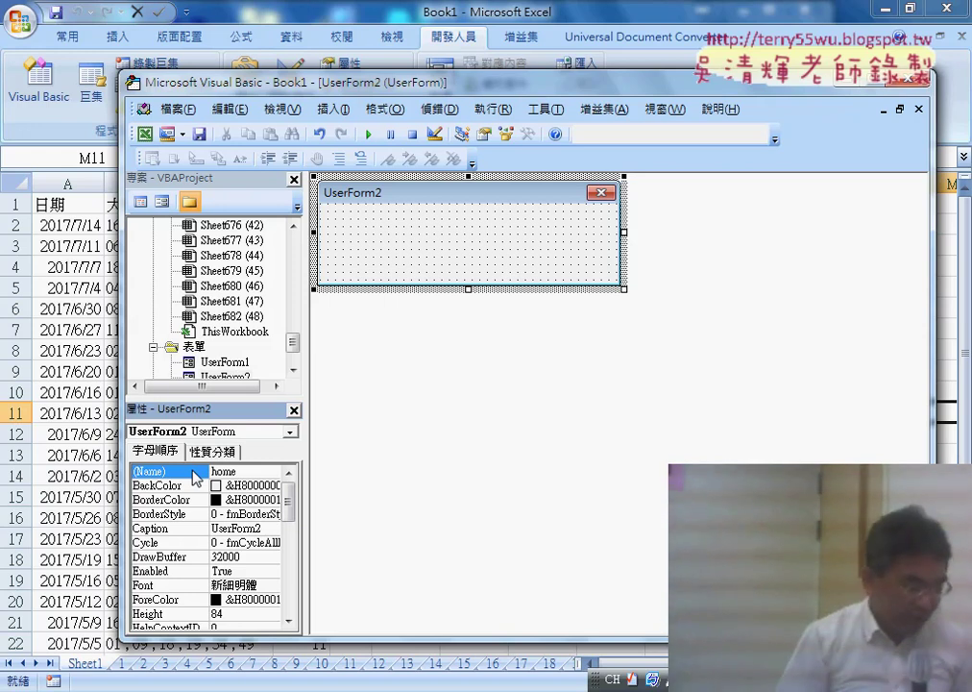
key("Return")
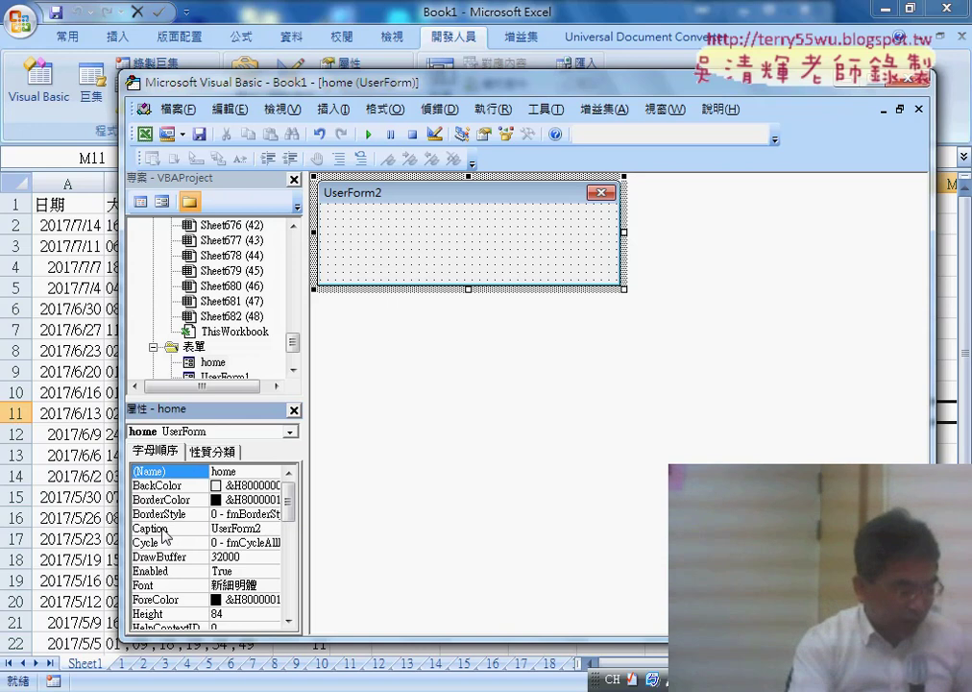
- Replace the form's Caption UserForm2 with 下載進度
left_click(164, 530)
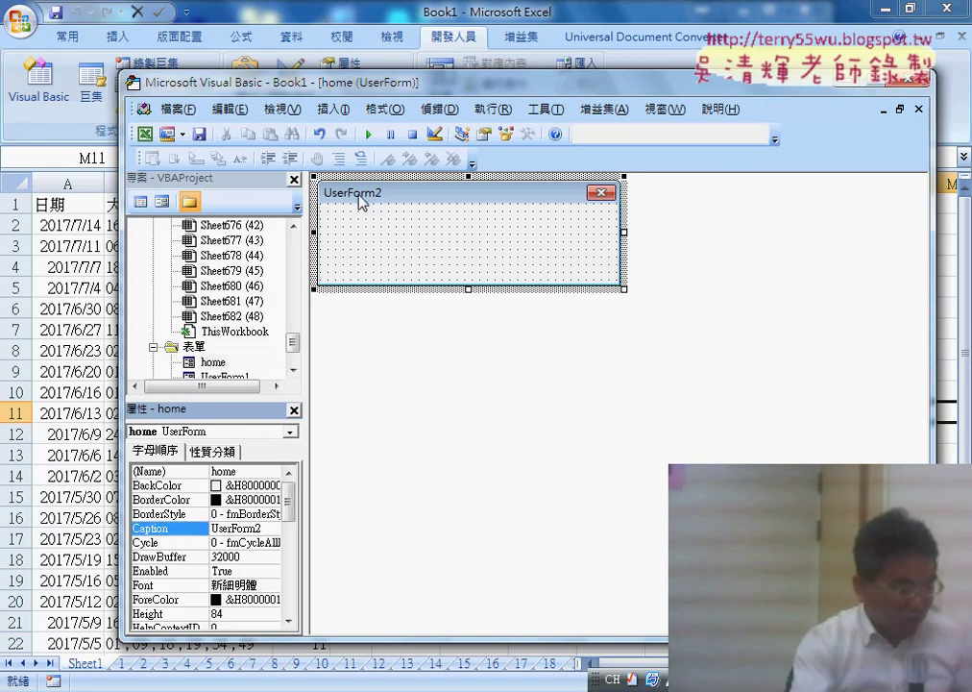
left_click(193, 533)
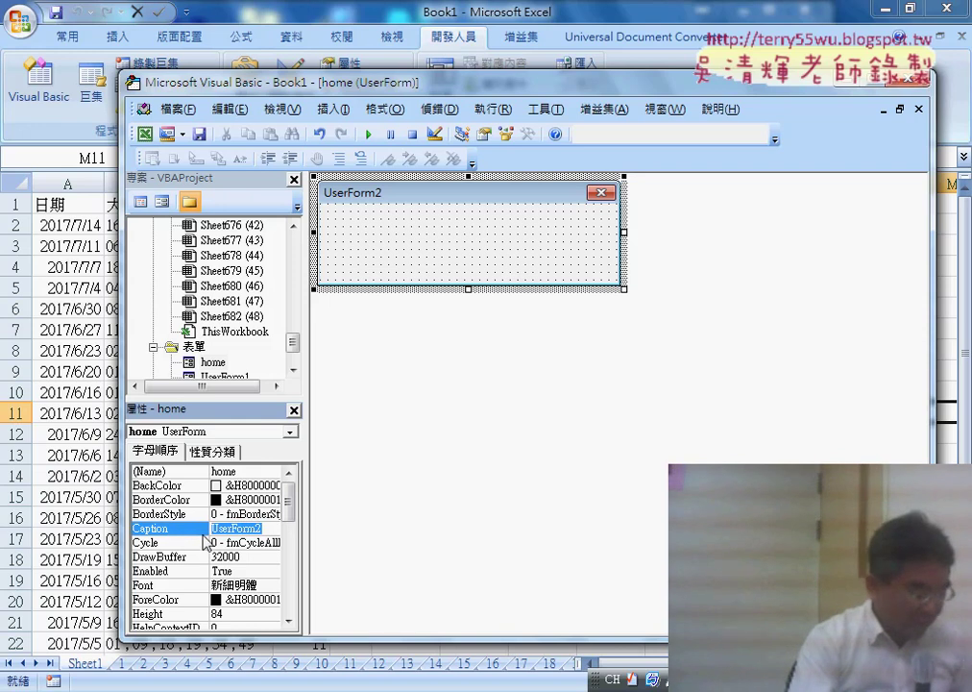
left_click_drag(305, 526, 379, 525)
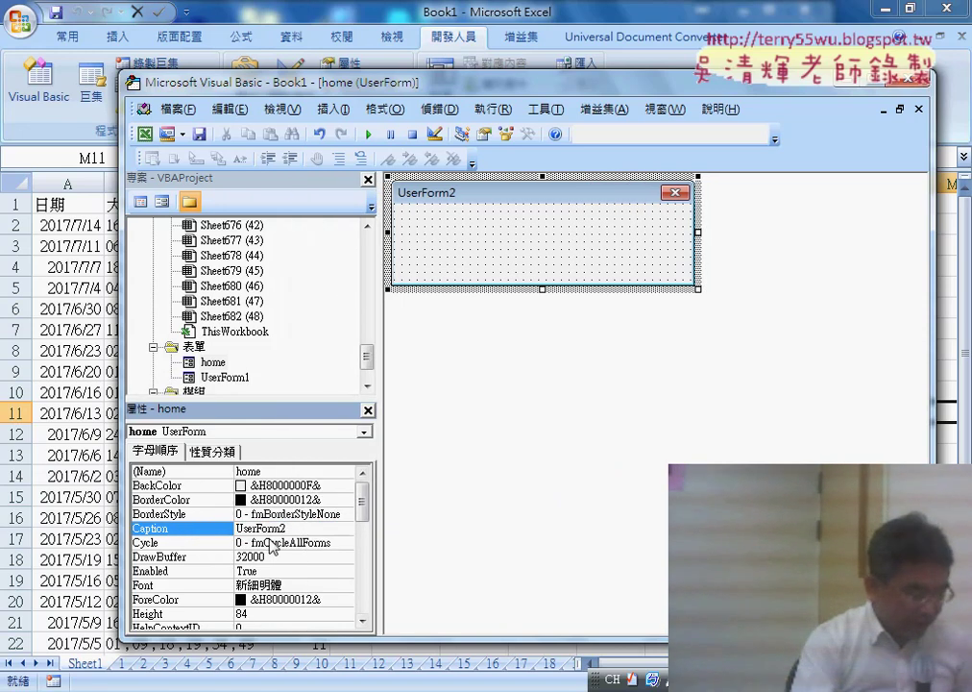
left_click(166, 531)
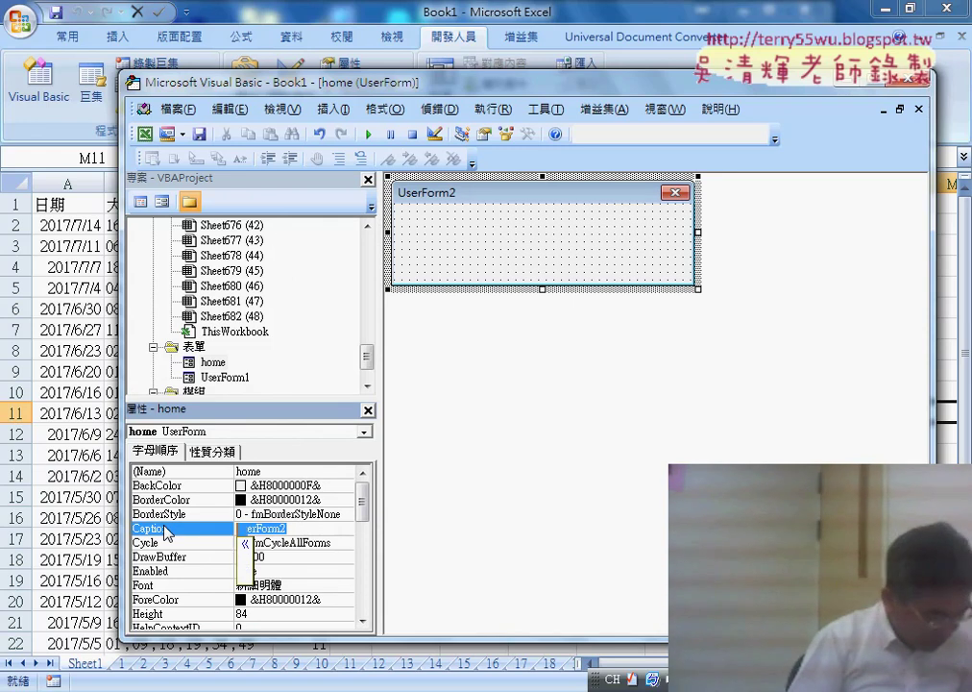
key("BackSpace")
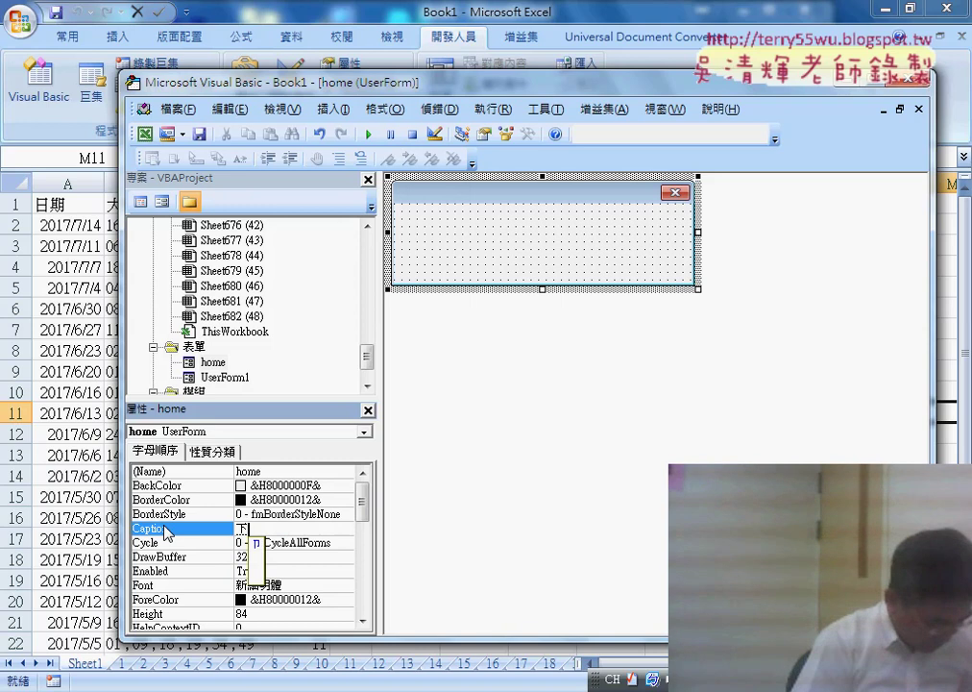
type("下載進度")
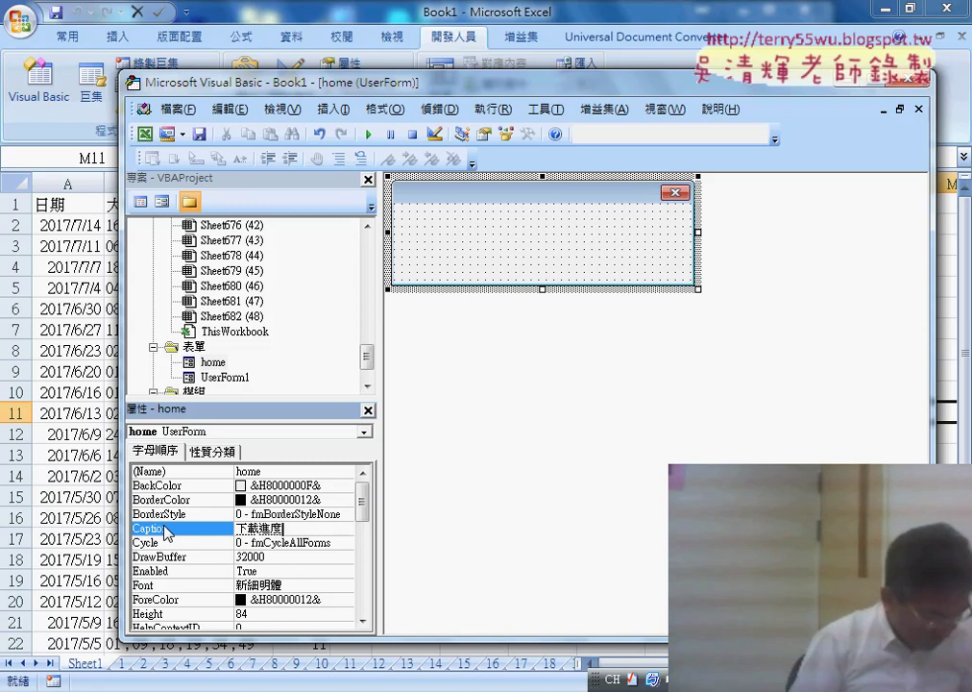
key("Return")
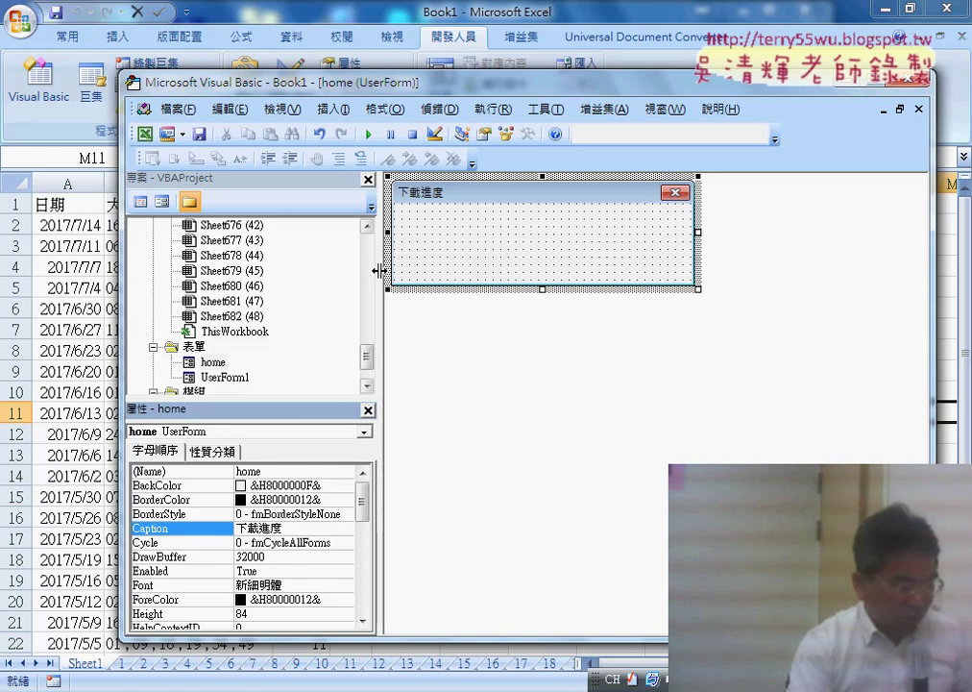
- Widen the home form and rearrange the editor window and side panes
left_click_drag(379, 271, 349, 270)
left_click(248, 473)
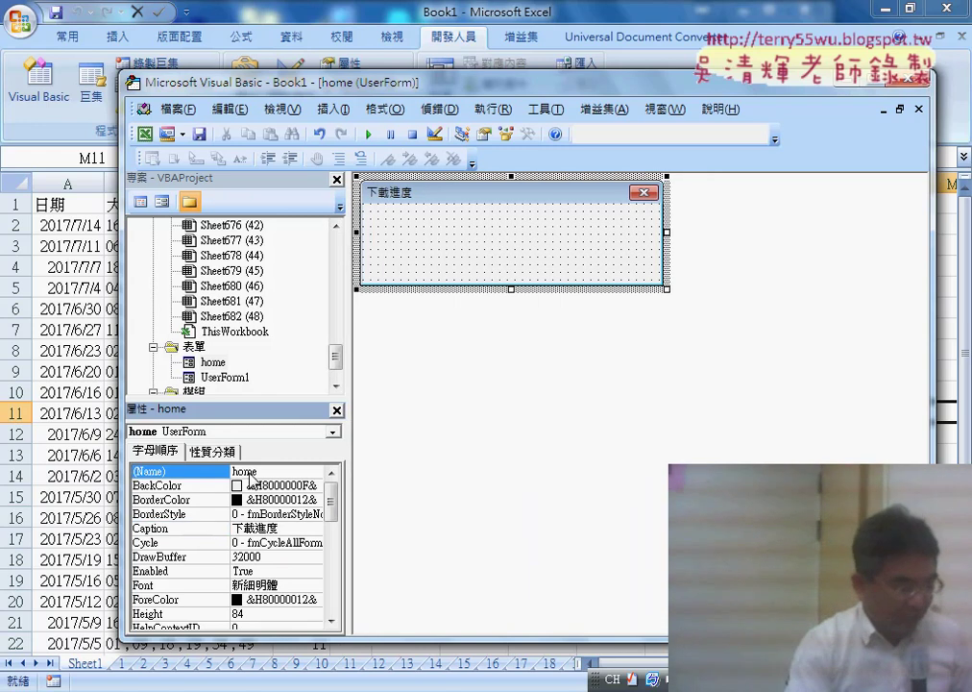
left_click(154, 529)
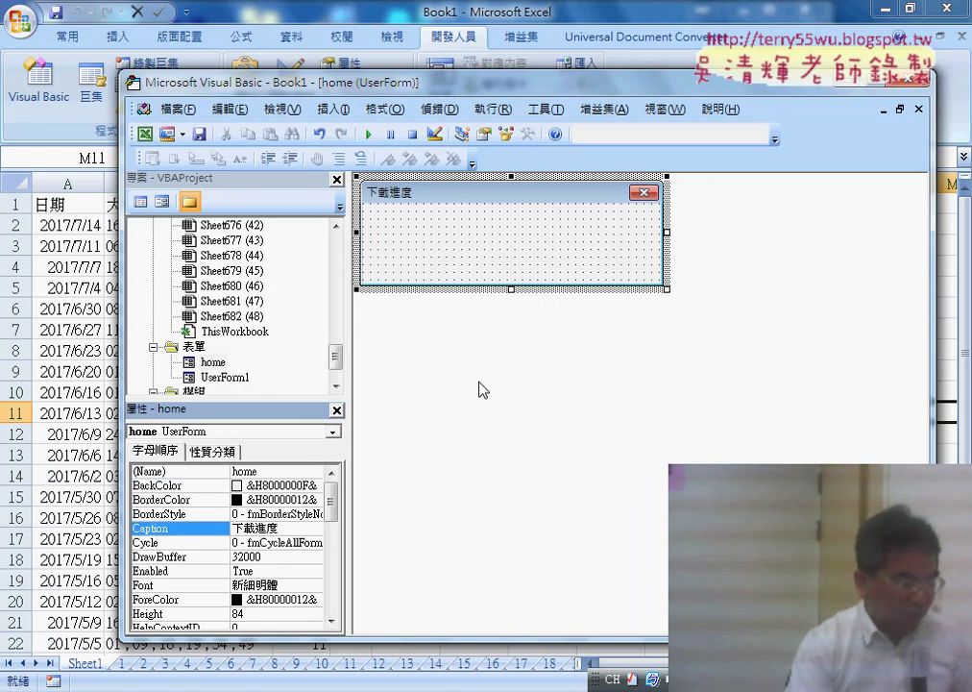
left_click_drag(665, 231, 879, 245)
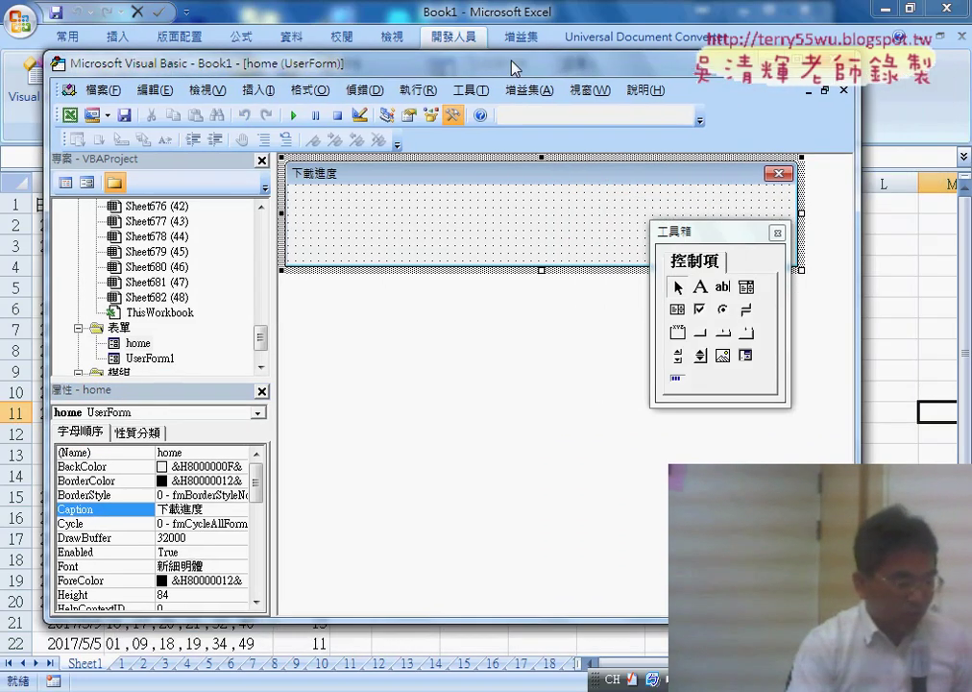
left_click_drag(602, 93, 524, 72)
left_click_drag(851, 242, 890, 242)
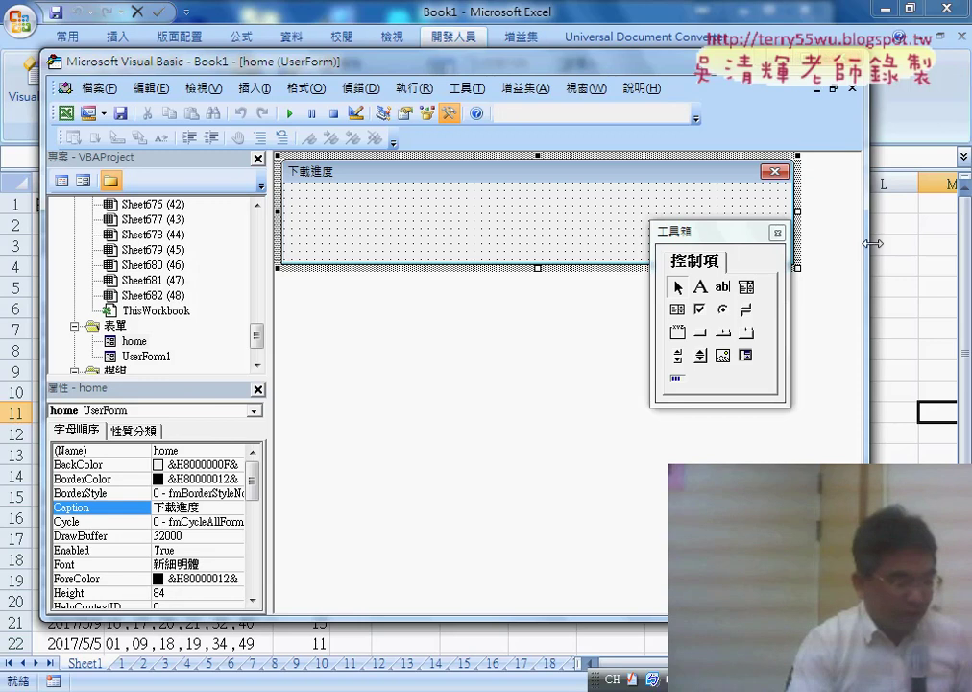
left_click_drag(738, 233, 697, 264)
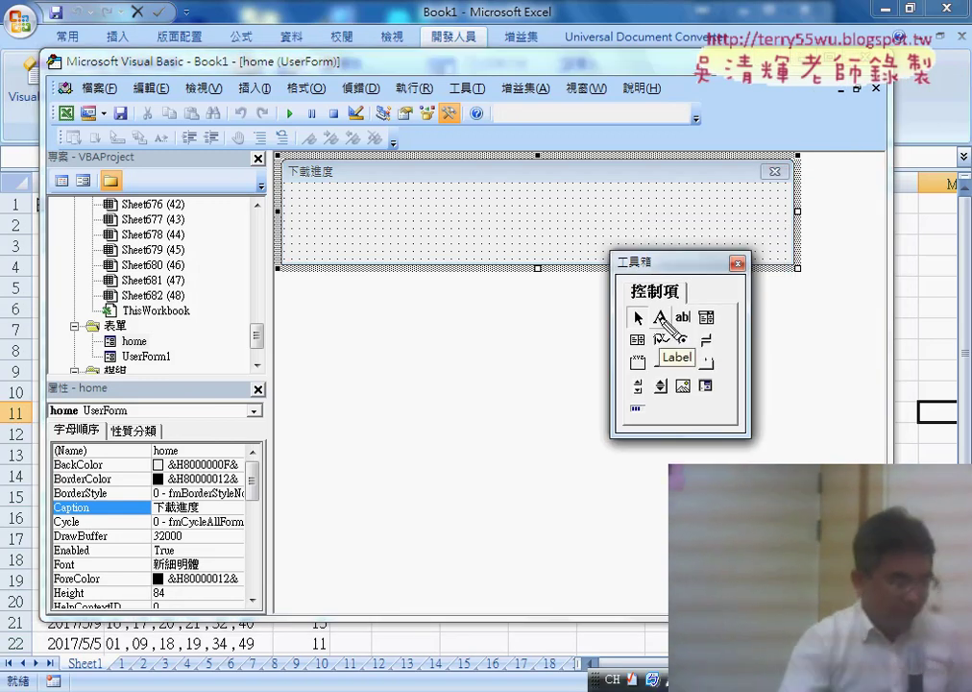
mouse_move(678, 308)
left_mouse_down()
mouse_move(686, 330)
mouse_move(538, 337)
mouse_move(490, 363)
left_mouse_up()
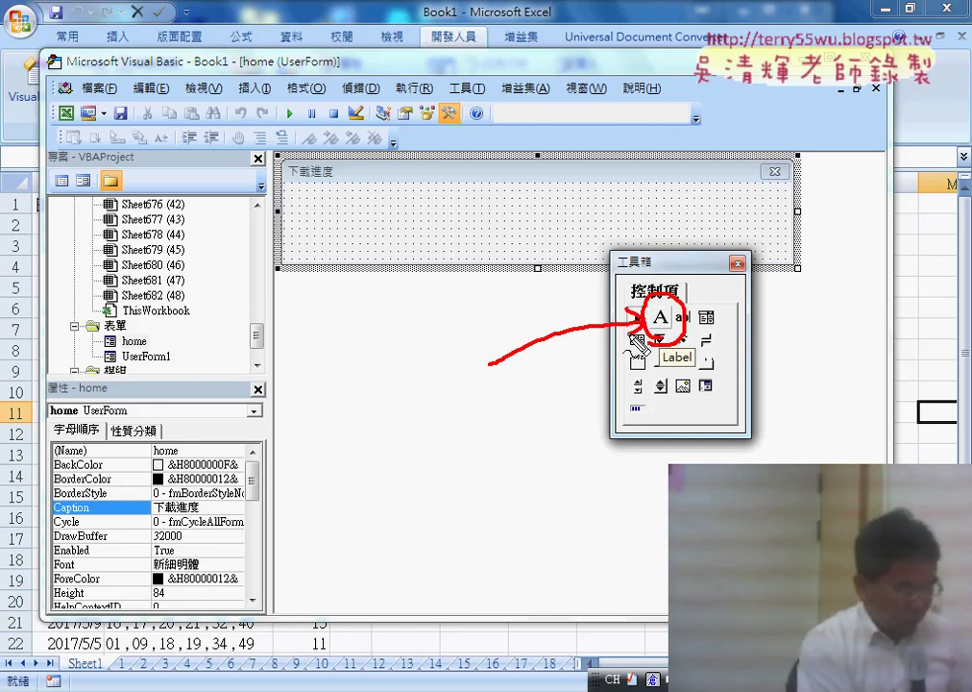
key("Escape")
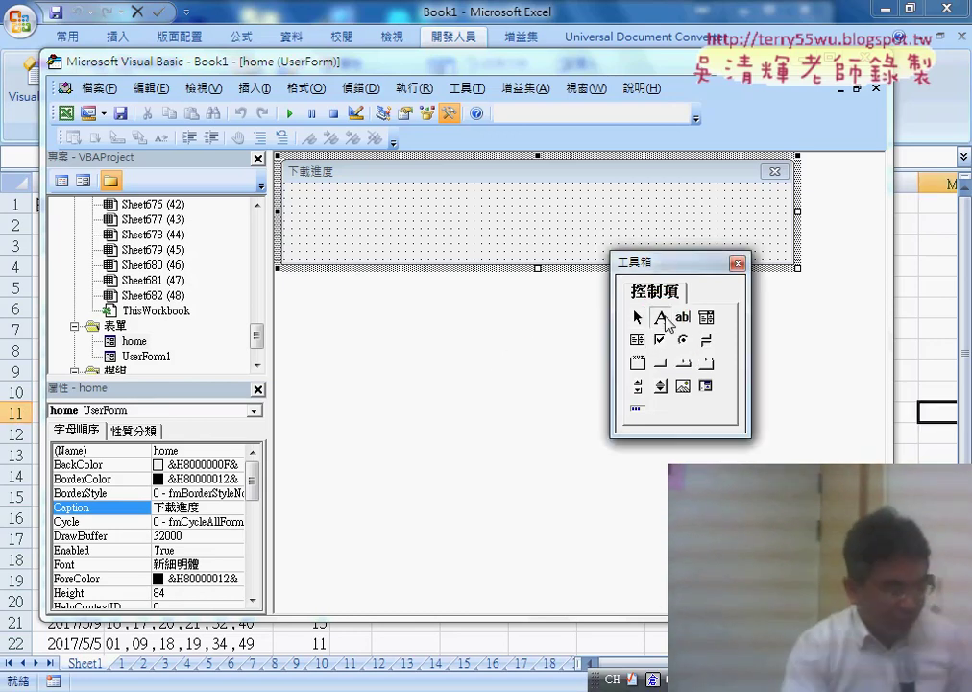
- Draw a label stretching across the home form and name it PB
left_click_drag(298, 190, 618, 256)
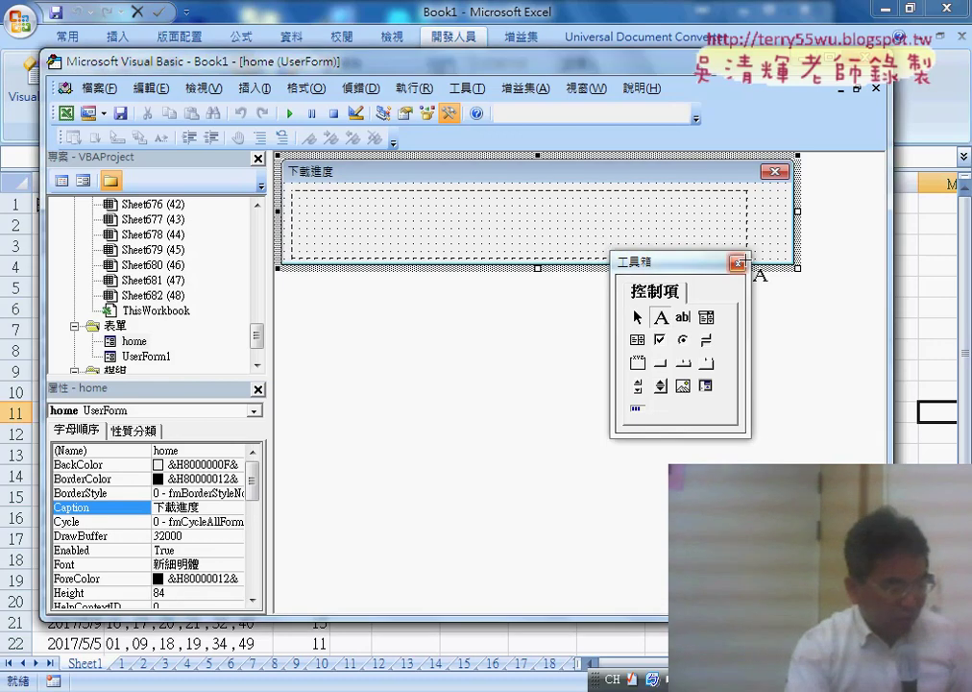
left_click_drag(745, 260, 781, 247)
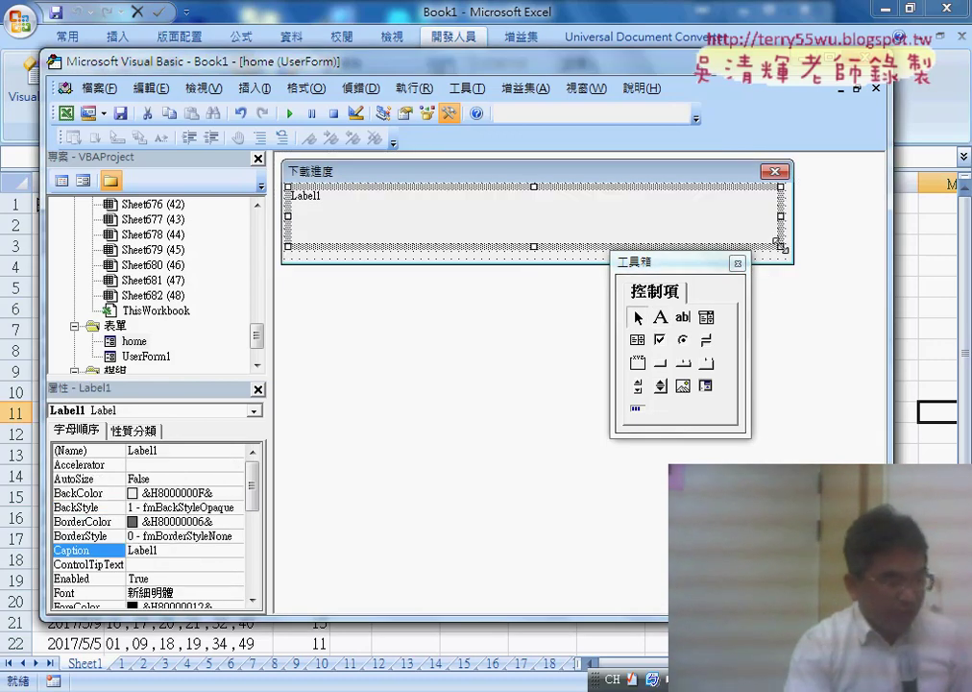
left_click_drag(680, 266, 705, 317)
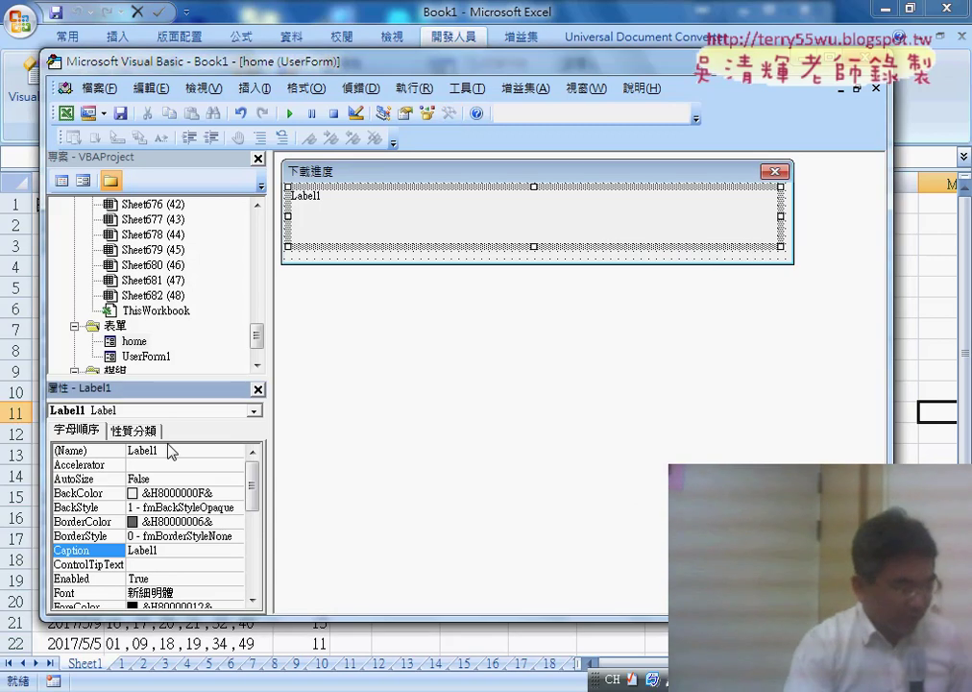
left_click(125, 451)
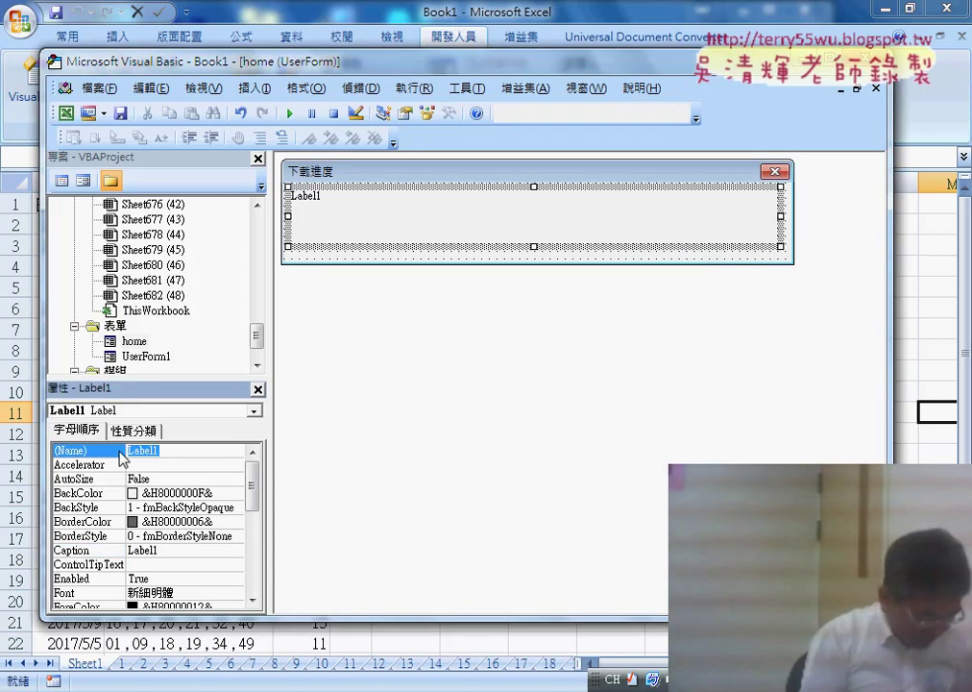
type("PB")
key("Return")
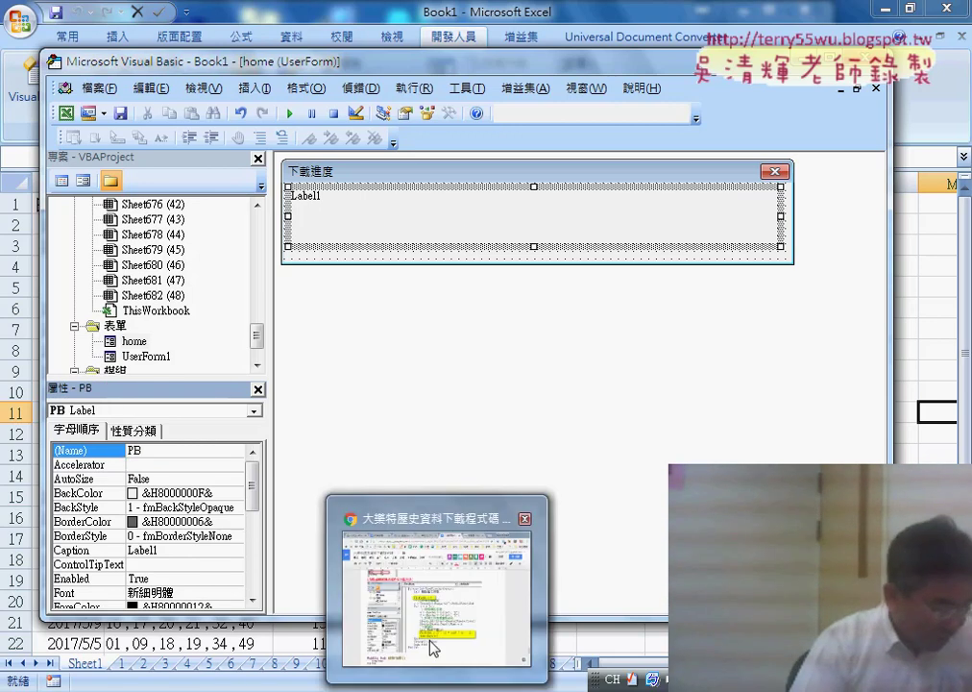
left_click(432, 577)
scroll(414, 373, "up", 4)
scroll(414, 373, "up", 1)
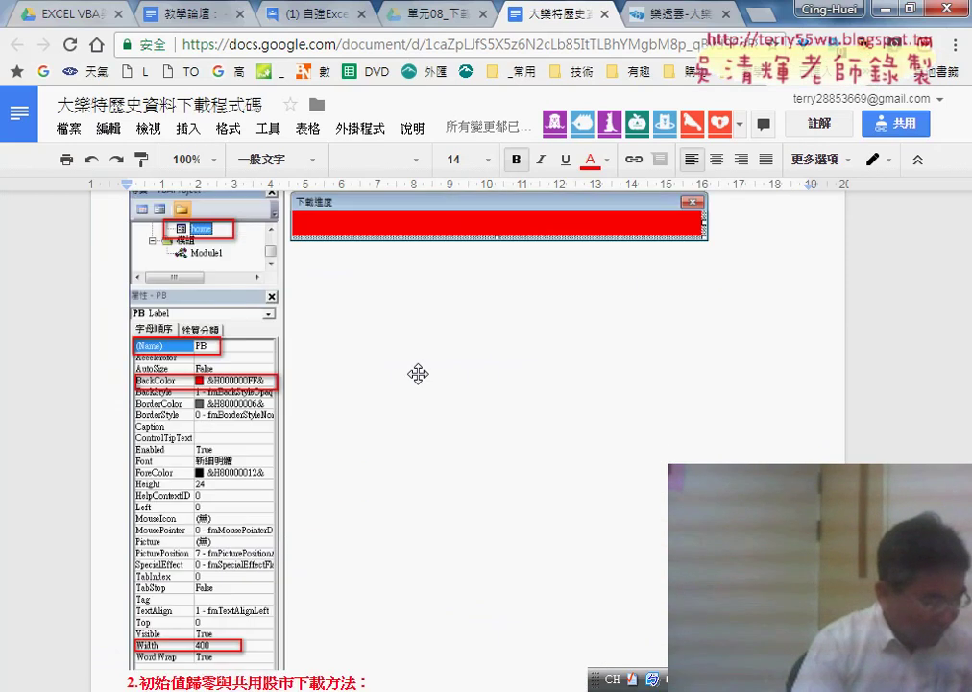
scroll(414, 372, "up", 2)
scroll(415, 373, "up", 2)
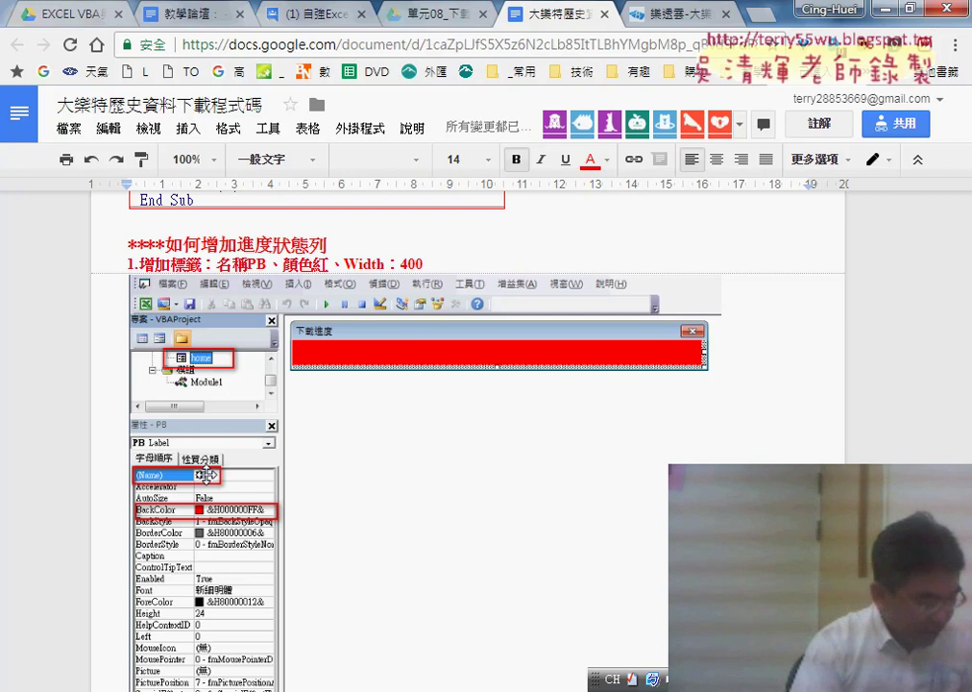
scroll(251, 444, "down", 2)
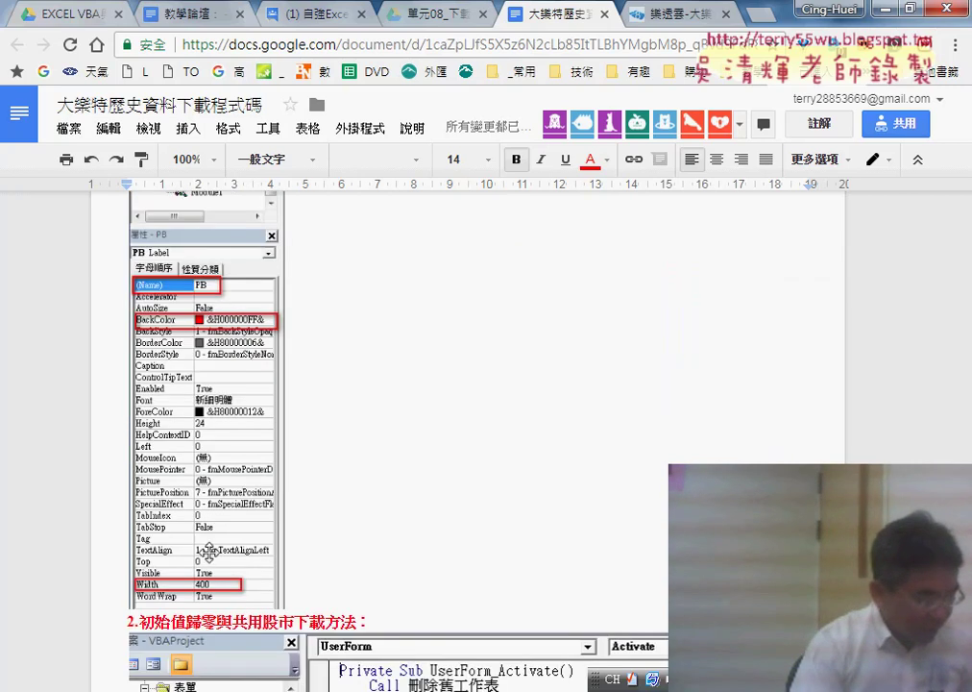
- Give PB a red BackColor from the Palette and clear its Label1 caption
key("alt+Tab")
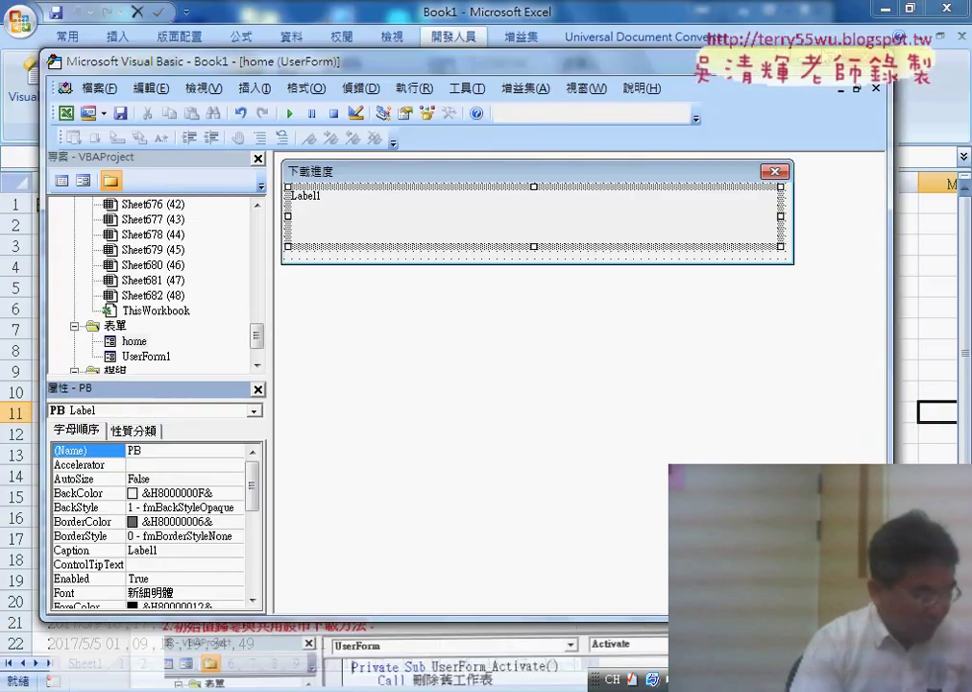
left_click(86, 493)
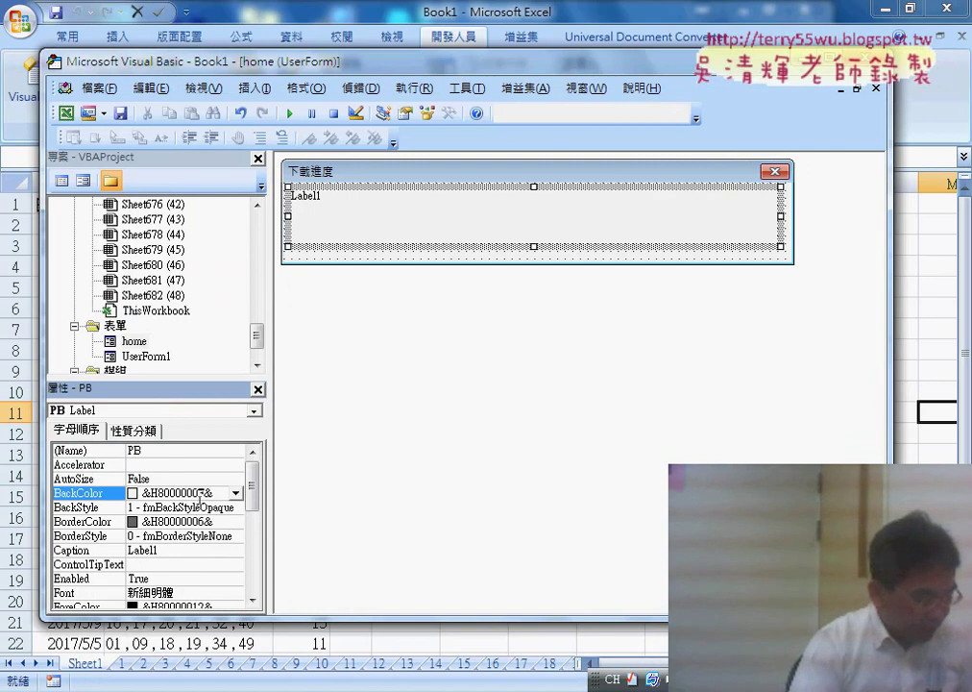
left_click(235, 493)
left_click(96, 514)
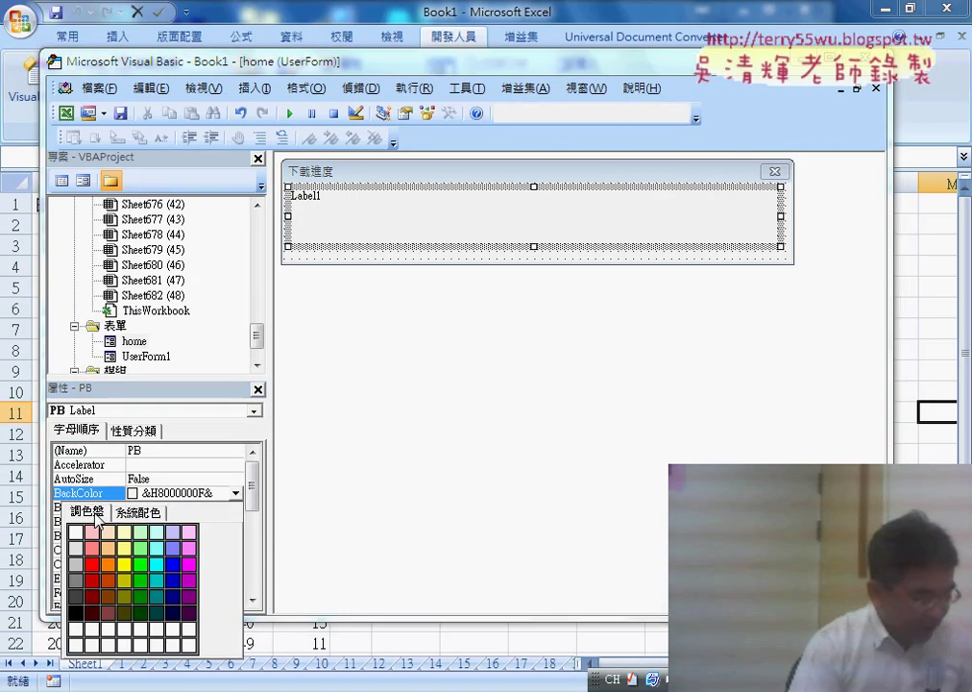
left_click(93, 566)
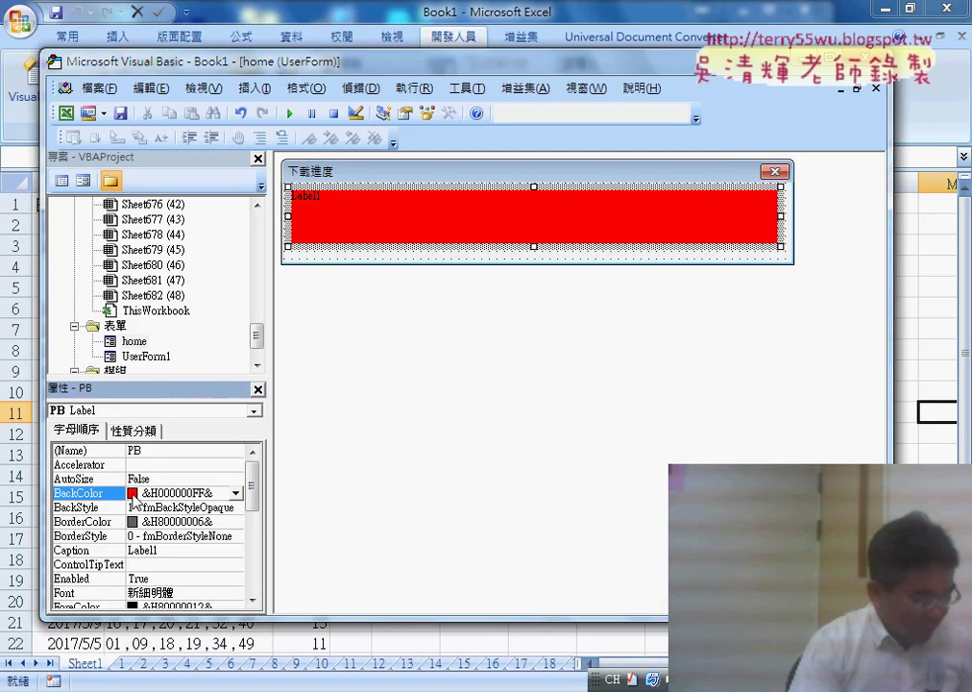
left_click(93, 549)
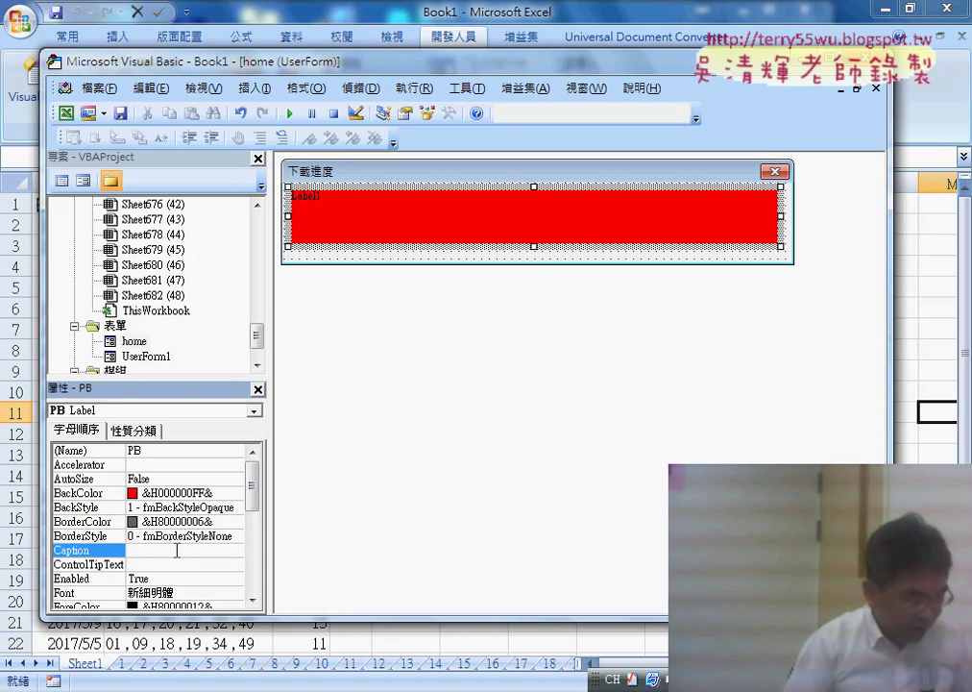
key("BackSpace")
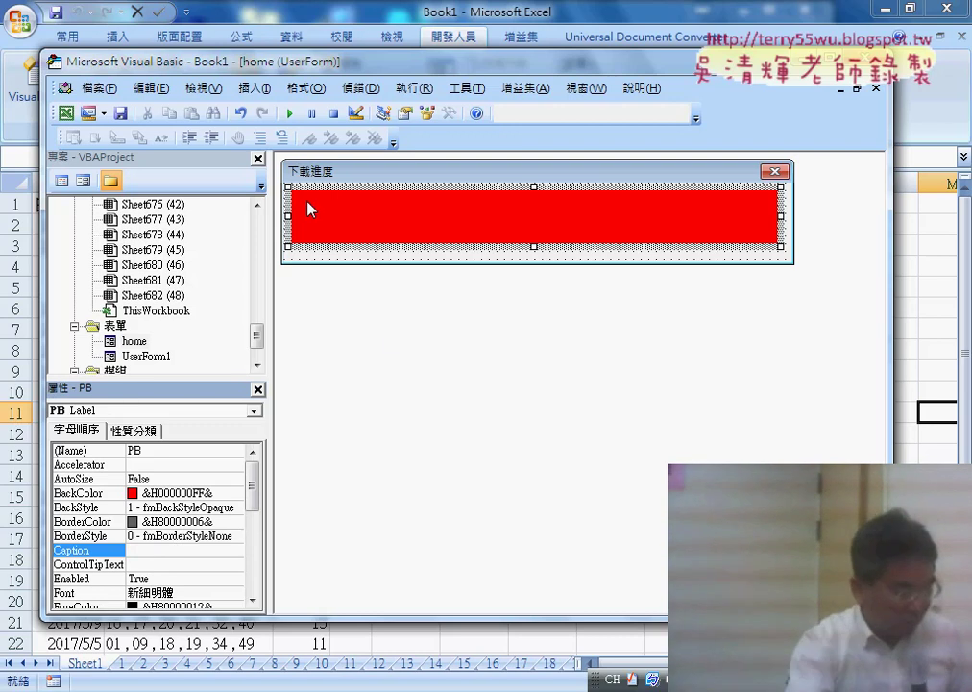
- Change the PB label's Width from 384 to 400
scroll(254, 495, "down", 1)
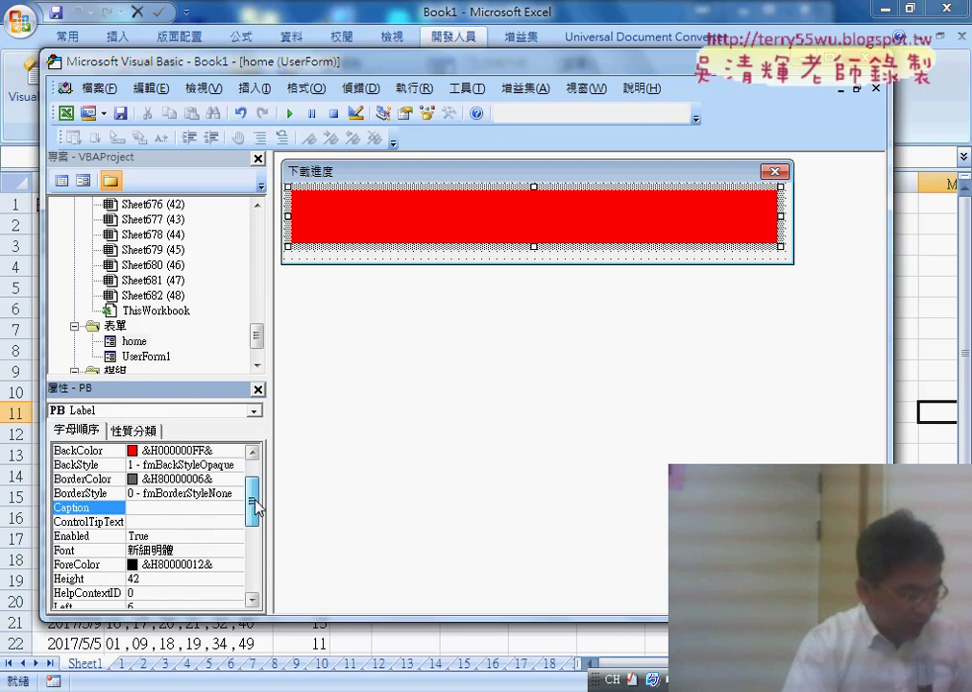
scroll(252, 496, "down", 4)
scroll(252, 502, "down", 1)
left_click(96, 578)
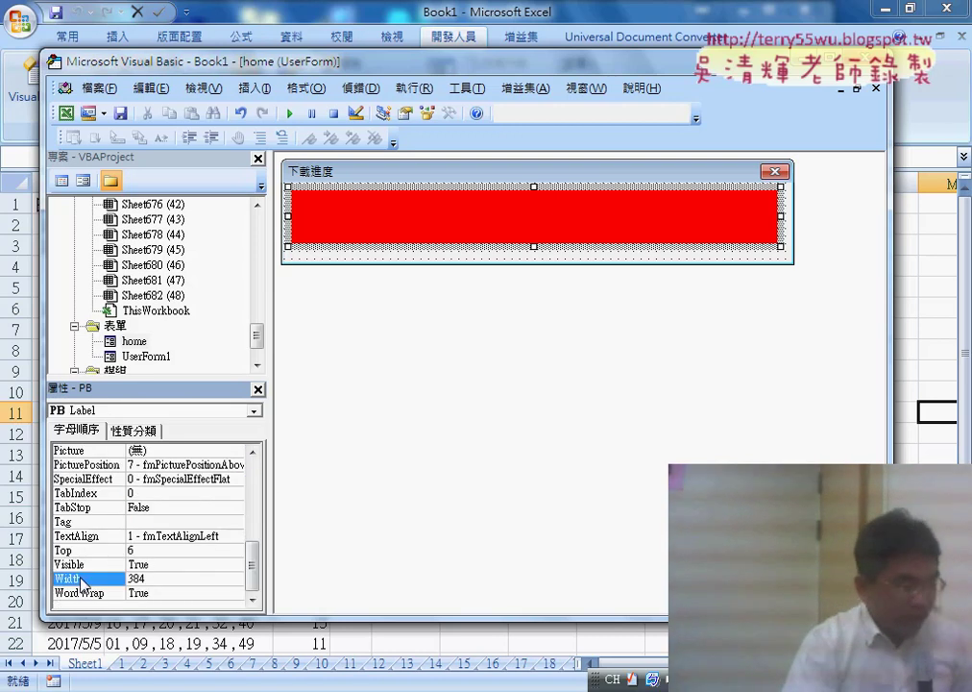
double_click(166, 580)
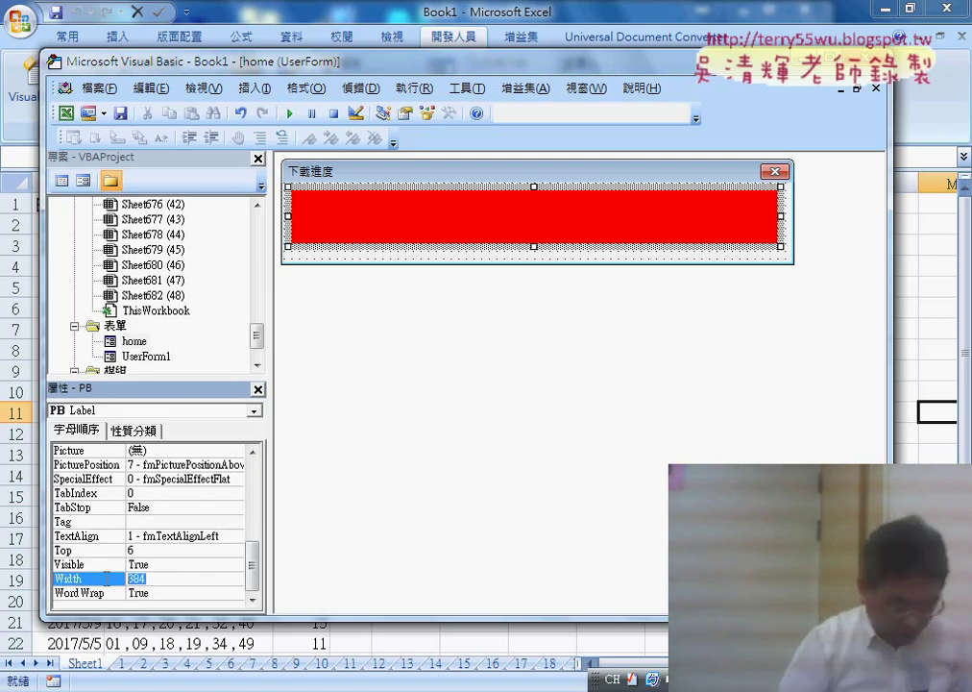
type("400")
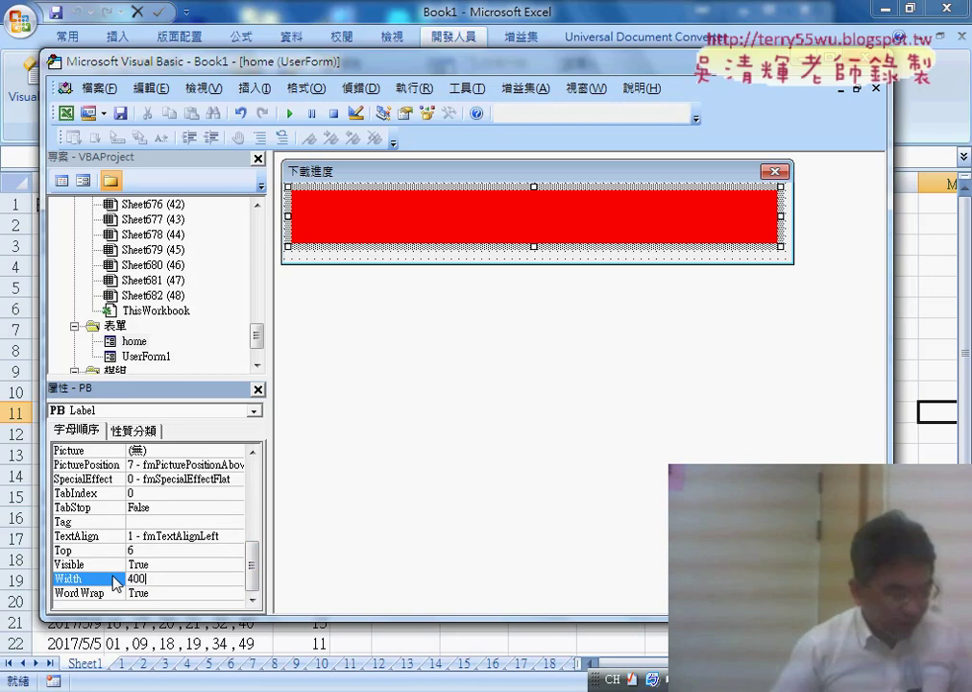
key("Return")
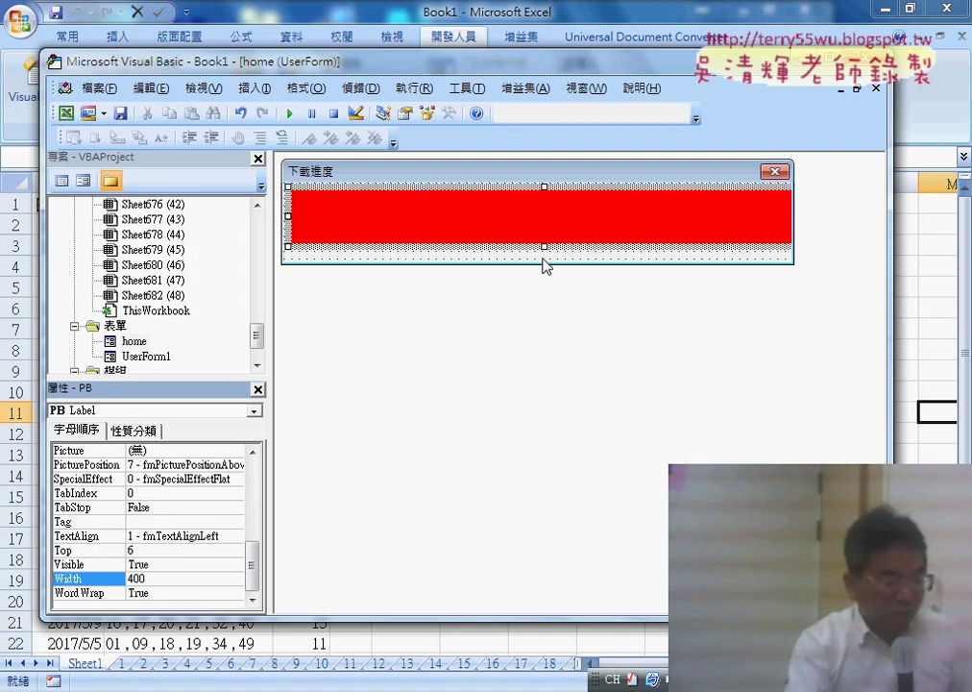
- Resize the home form to width 432.75, test-running it once to check the red bar
left_click(709, 255)
left_click_drag(799, 210, 812, 209)
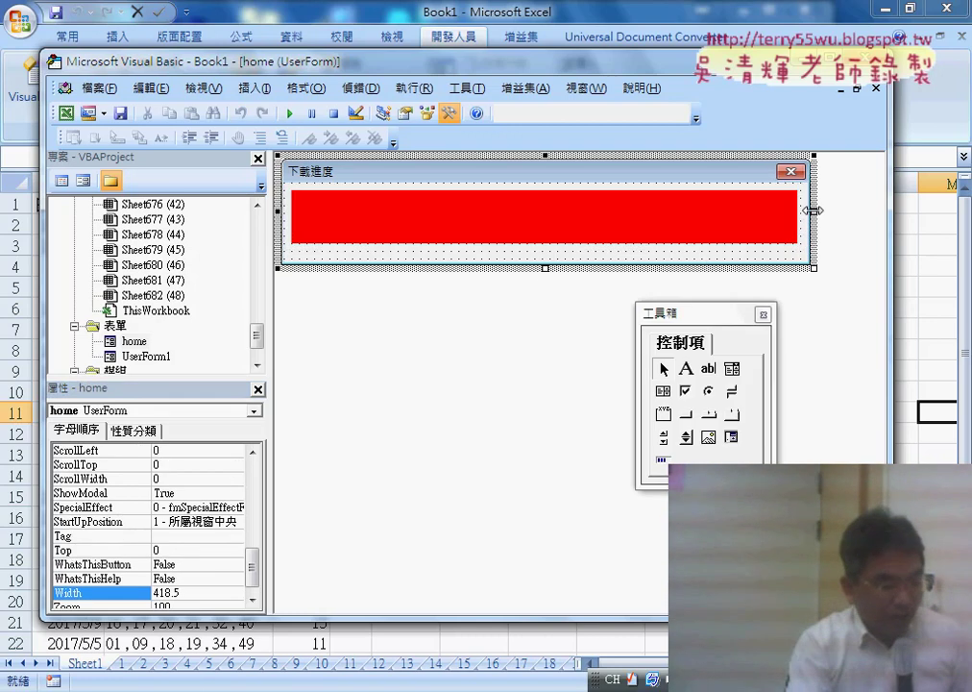
left_click_drag(554, 270, 549, 258)
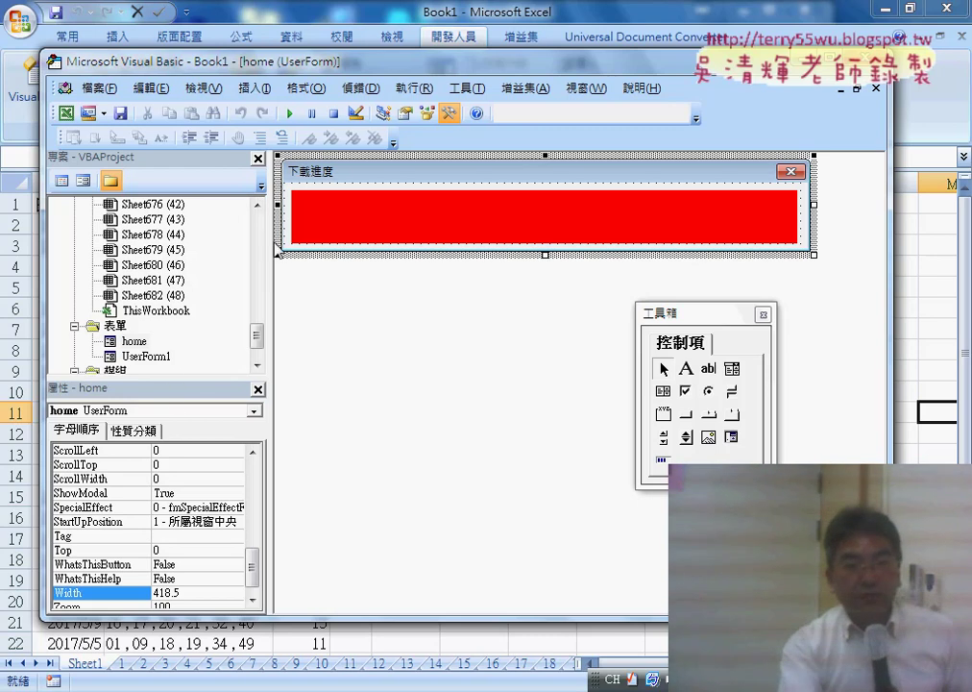
left_click(290, 112)
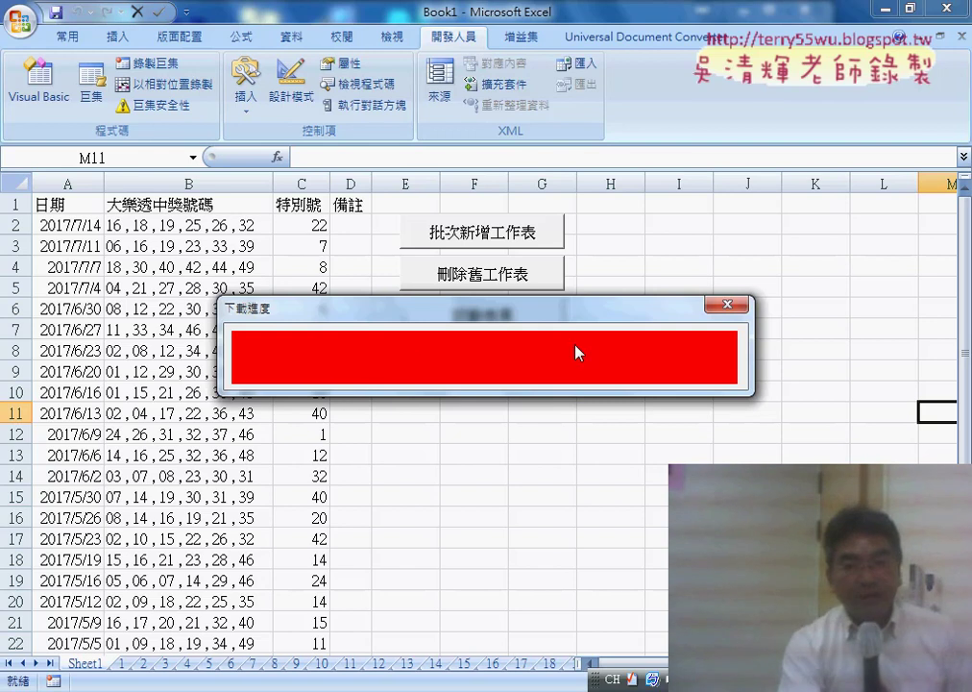
left_click(727, 305)
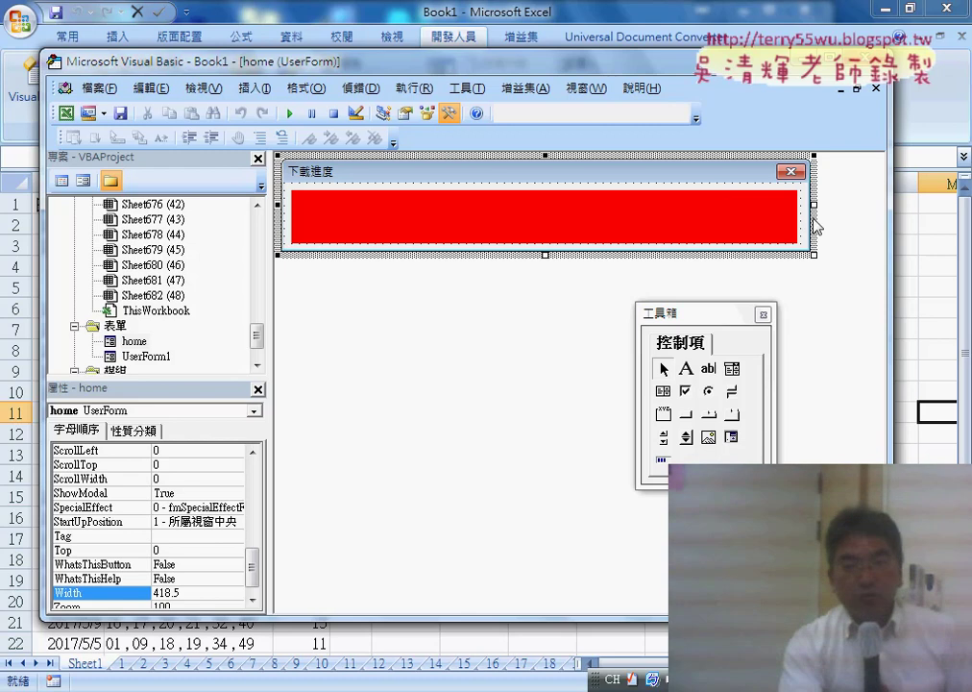
left_click_drag(814, 205, 832, 204)
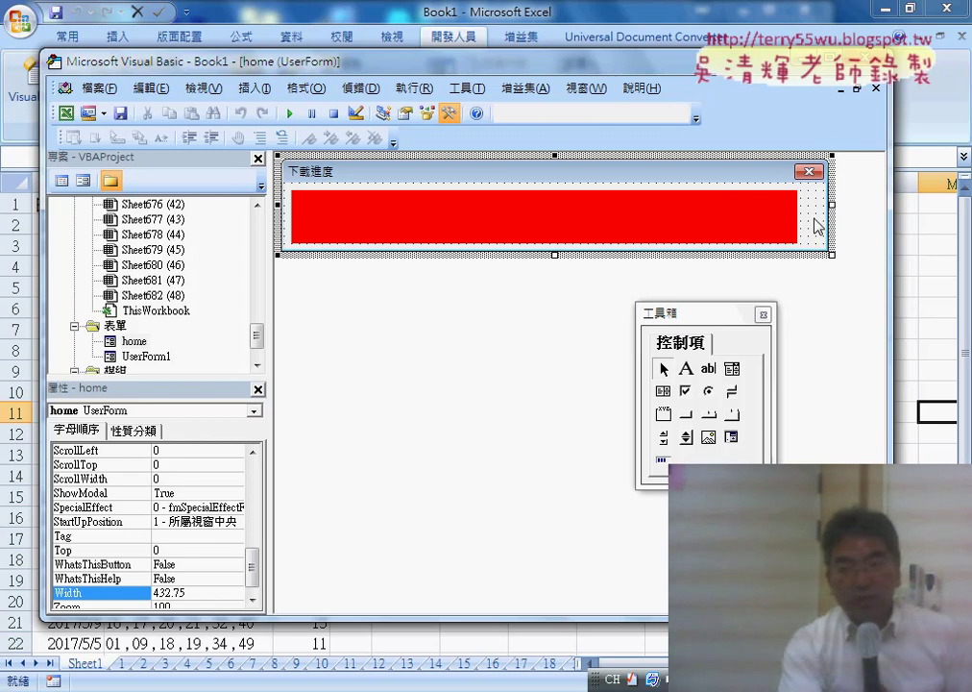
- Create an empty UserForm_Activate procedure for home and delete UserForm_Click
double_click(816, 223)
left_click(628, 170)
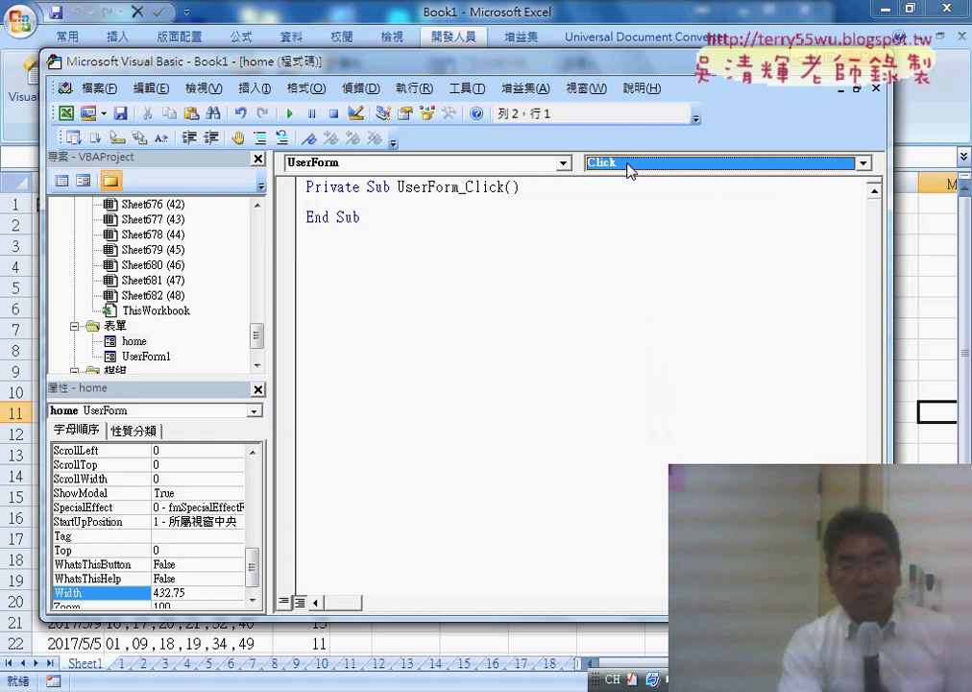
left_click_drag(868, 222, 870, 205)
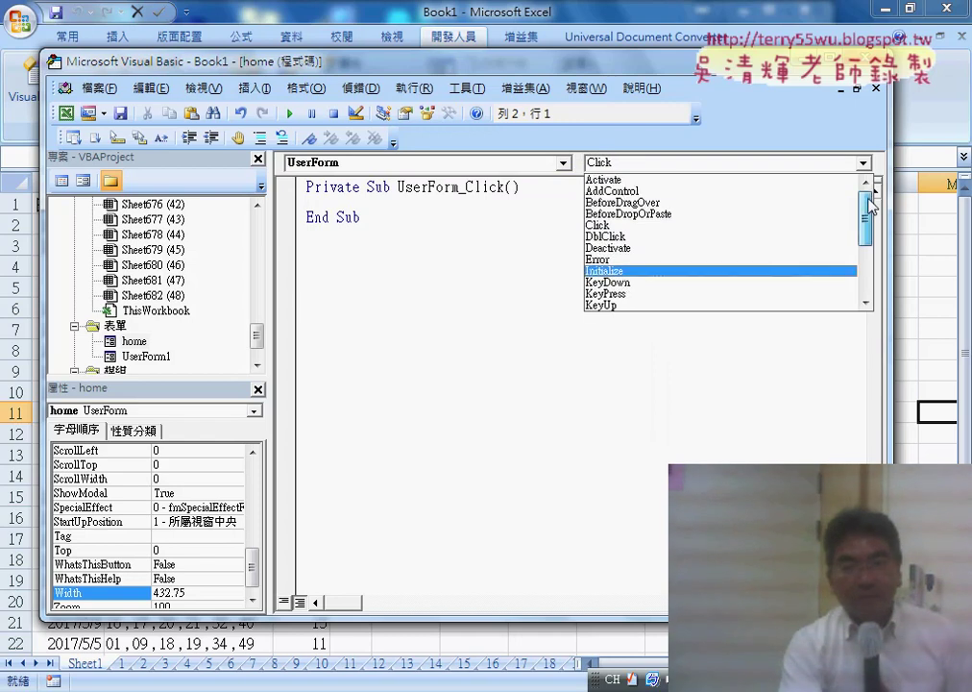
left_click(729, 180)
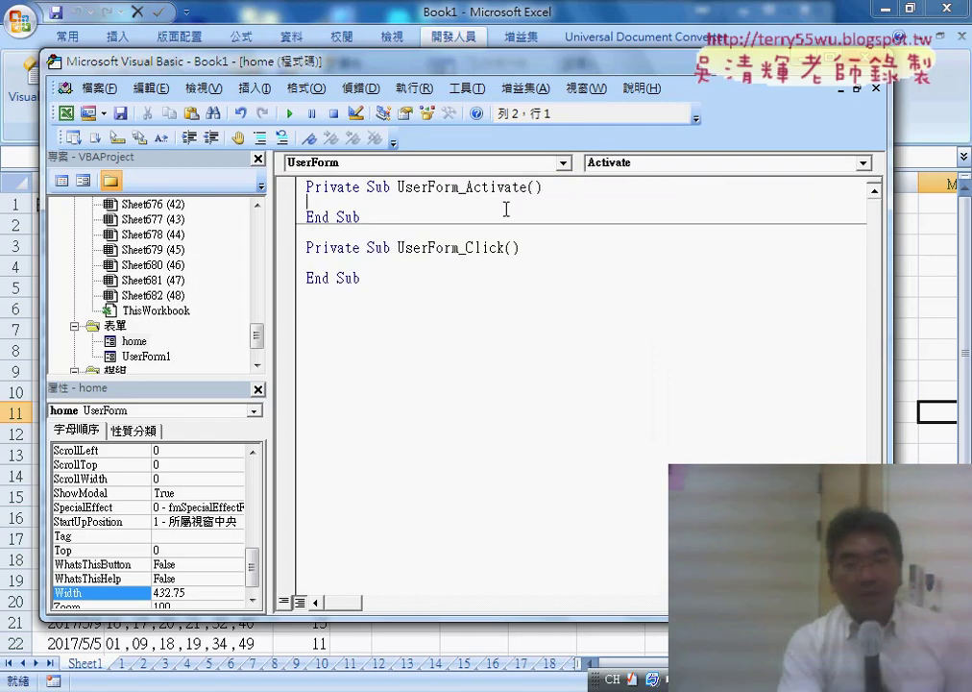
left_click_drag(384, 289, 305, 247)
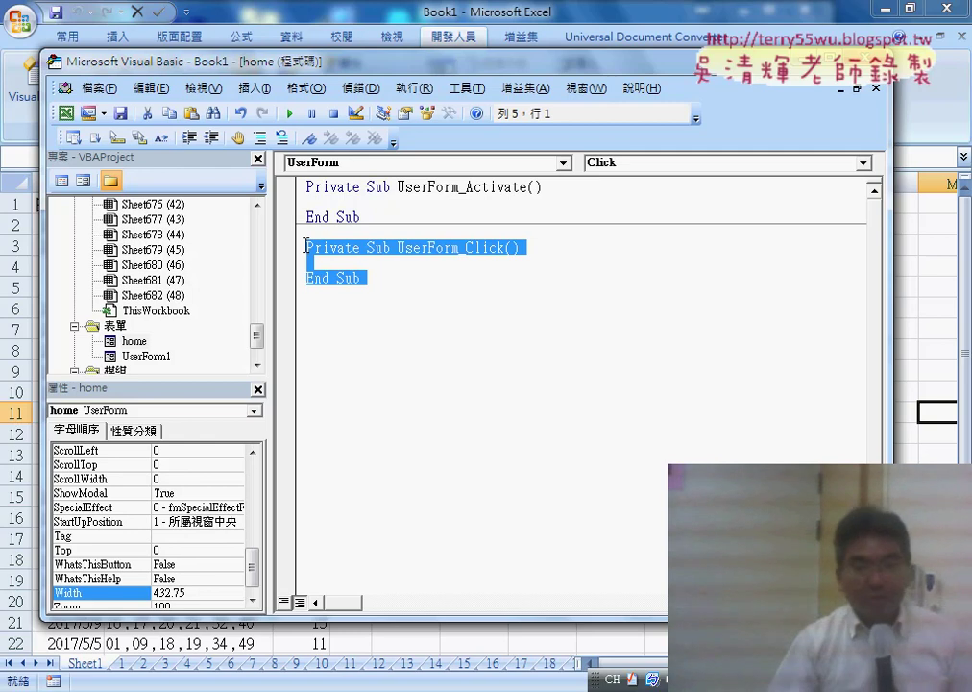
key("Delete")
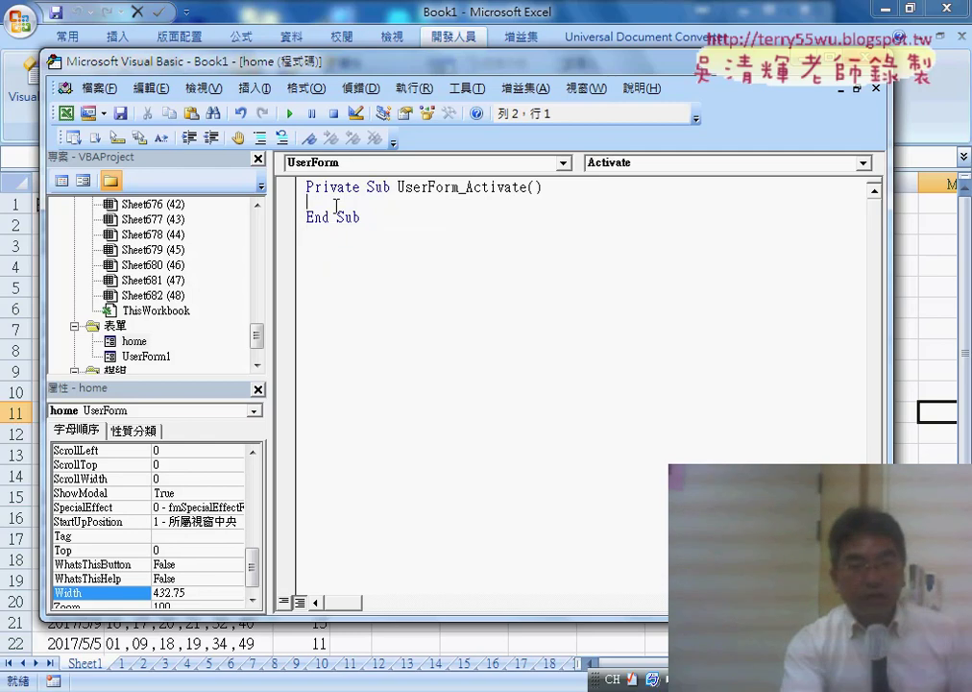
left_click_drag(257, 334, 256, 343)
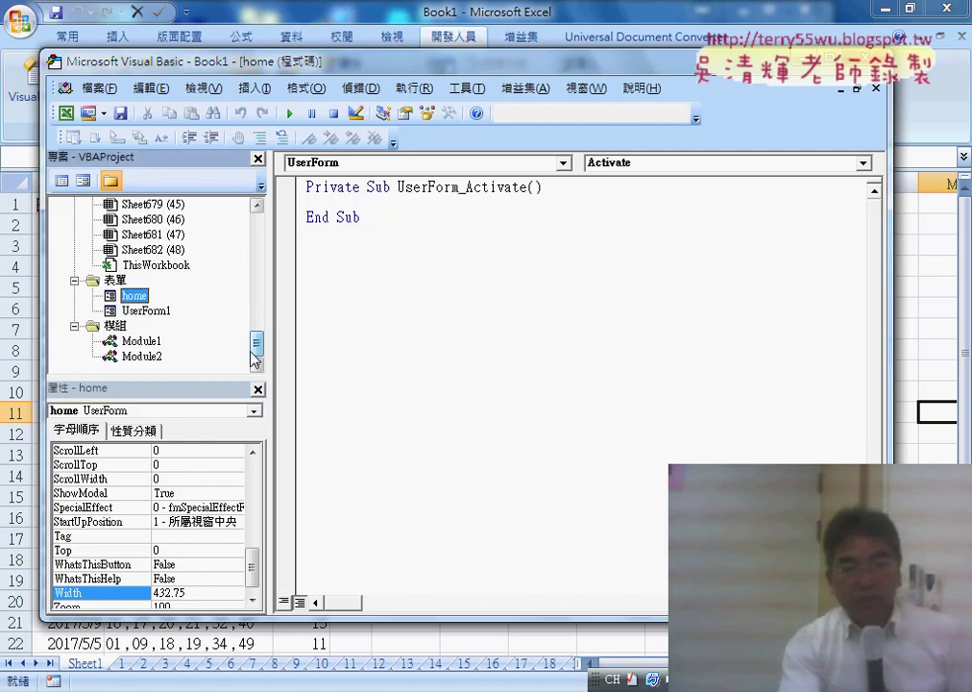
- Copy the loop body of Module2's 批次新增工作表 and return to home's Activate code
double_click(141, 357)
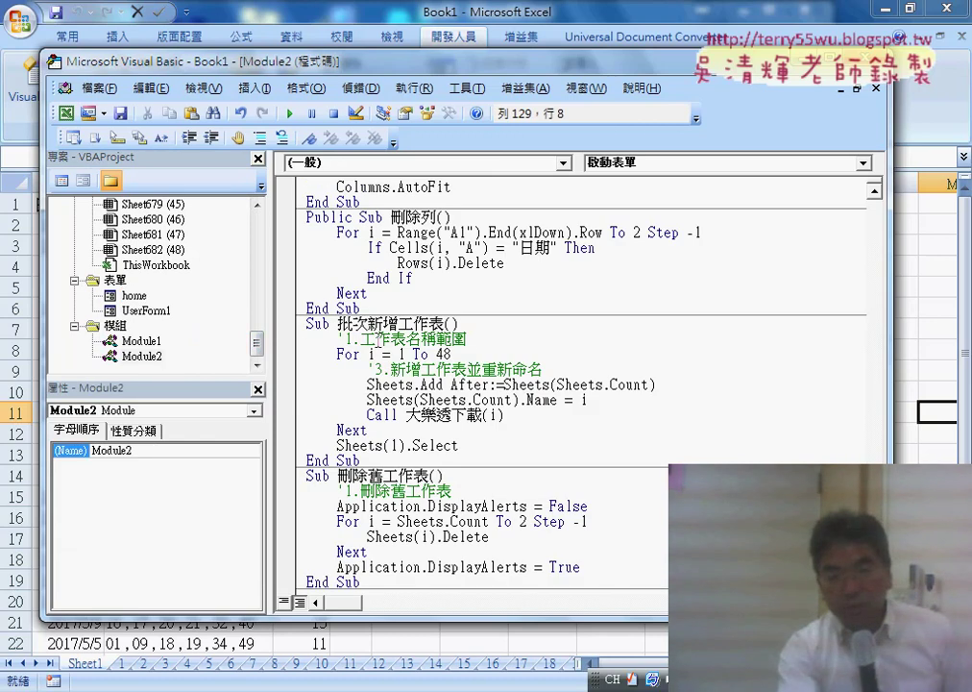
left_click(297, 330)
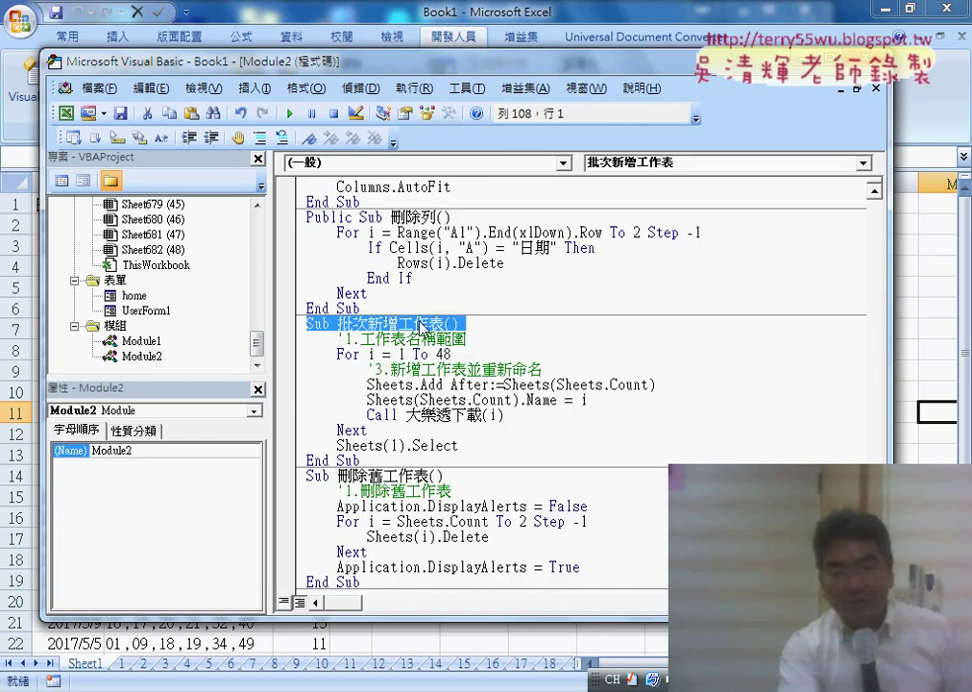
left_click_drag(469, 451, 307, 343)
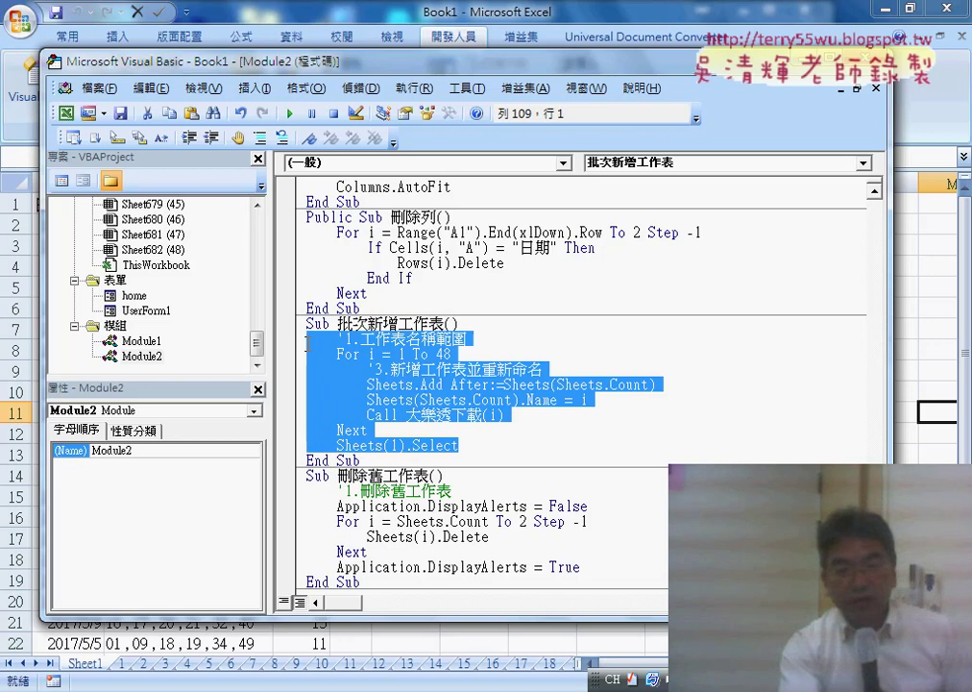
right_click(445, 360)
left_click(485, 390)
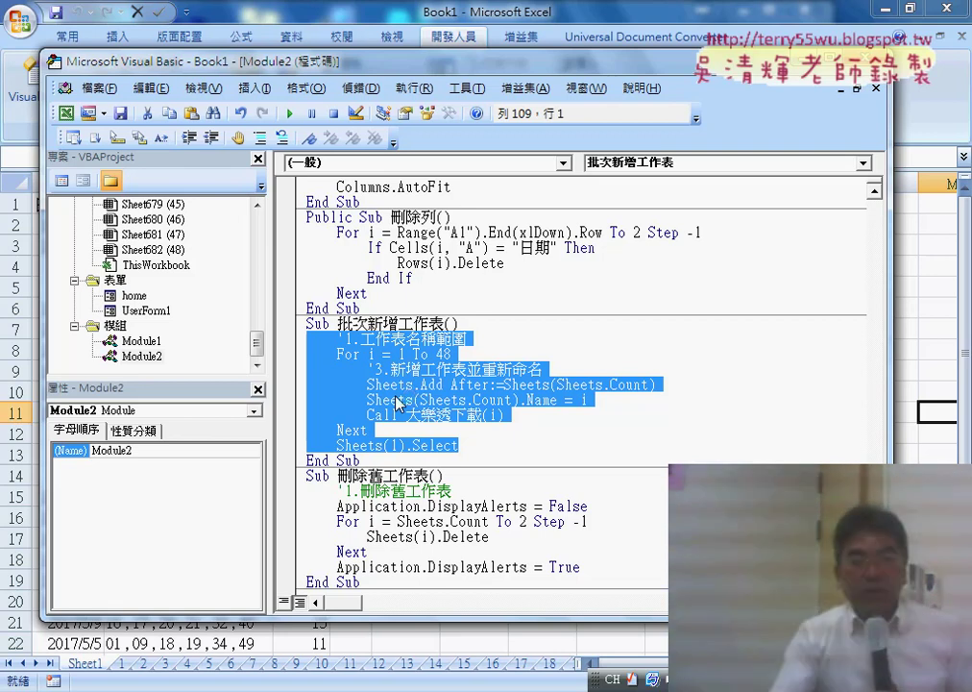
double_click(133, 297)
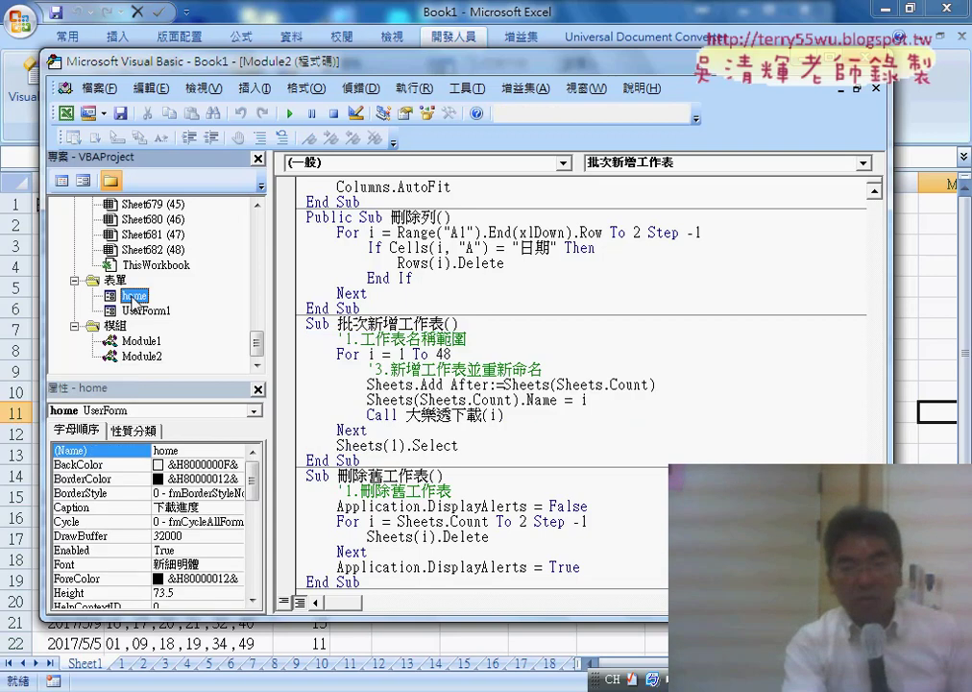
double_click(807, 217)
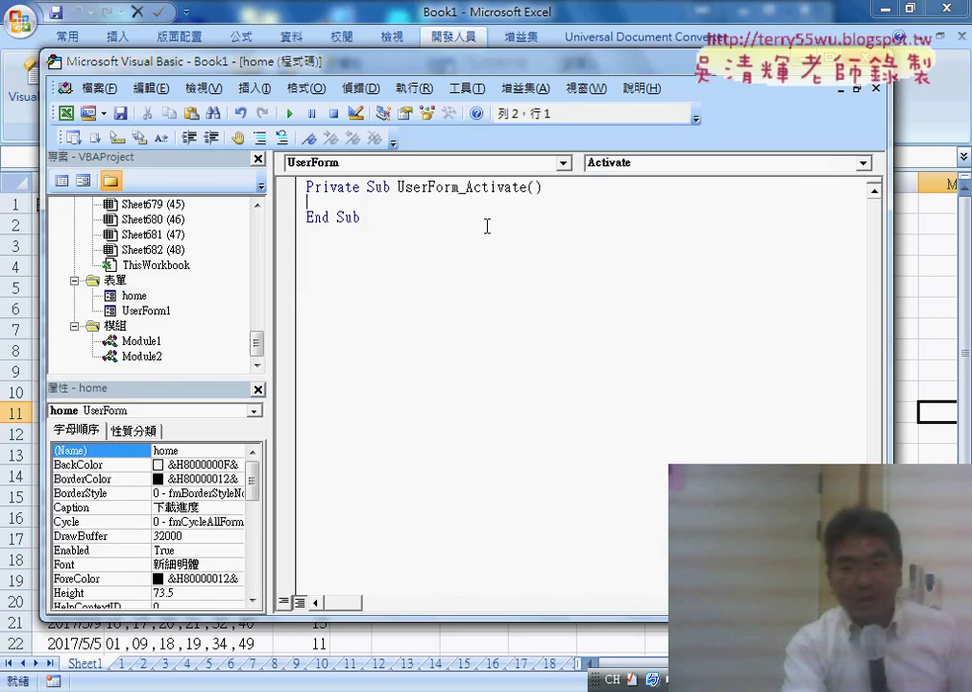
- Paste the batch-adding loop into UserForm_Activate with blank lines above and below
right_click(371, 200)
left_click(408, 256)
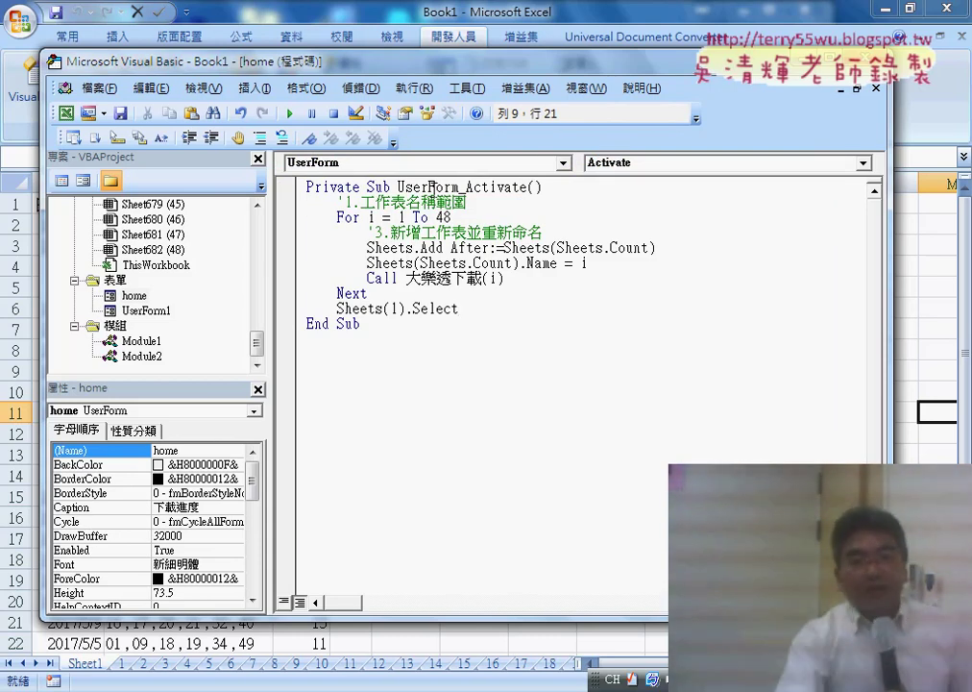
left_click(575, 188)
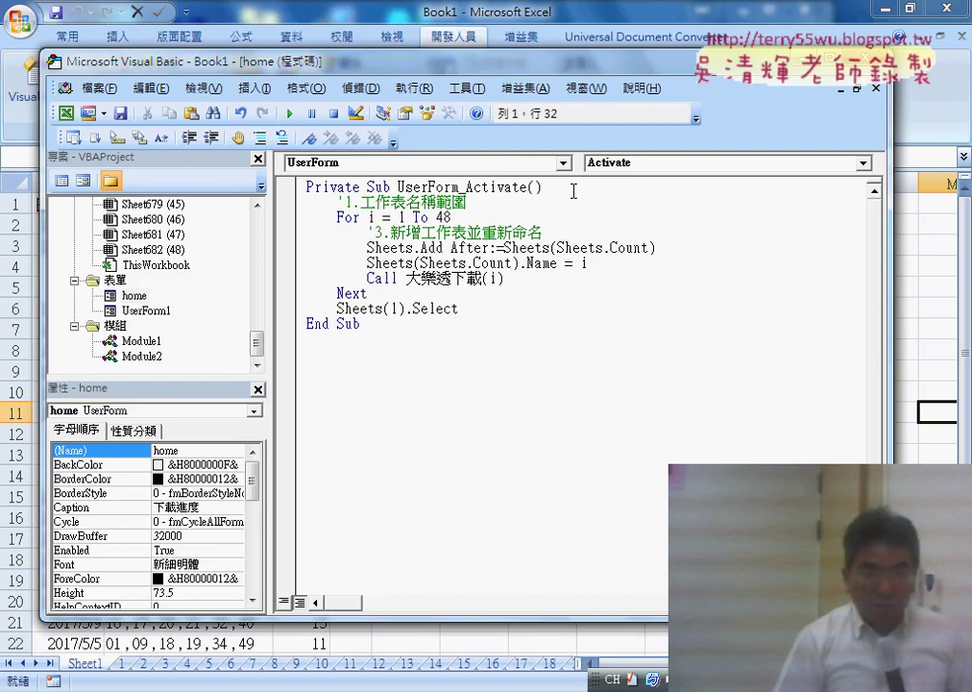
key("Return")
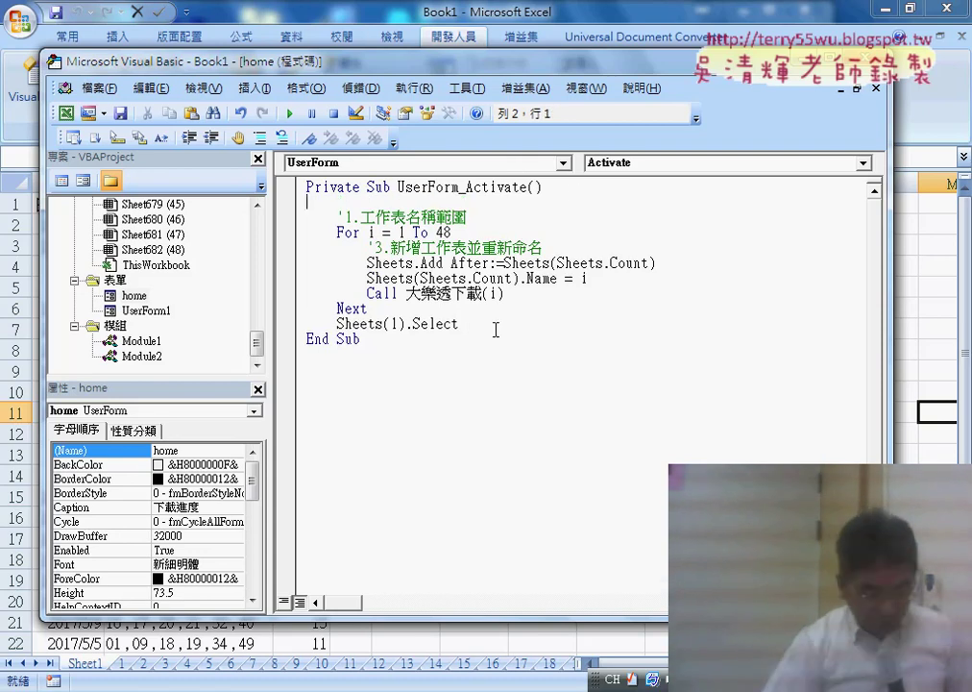
left_click(494, 327)
key("Return")
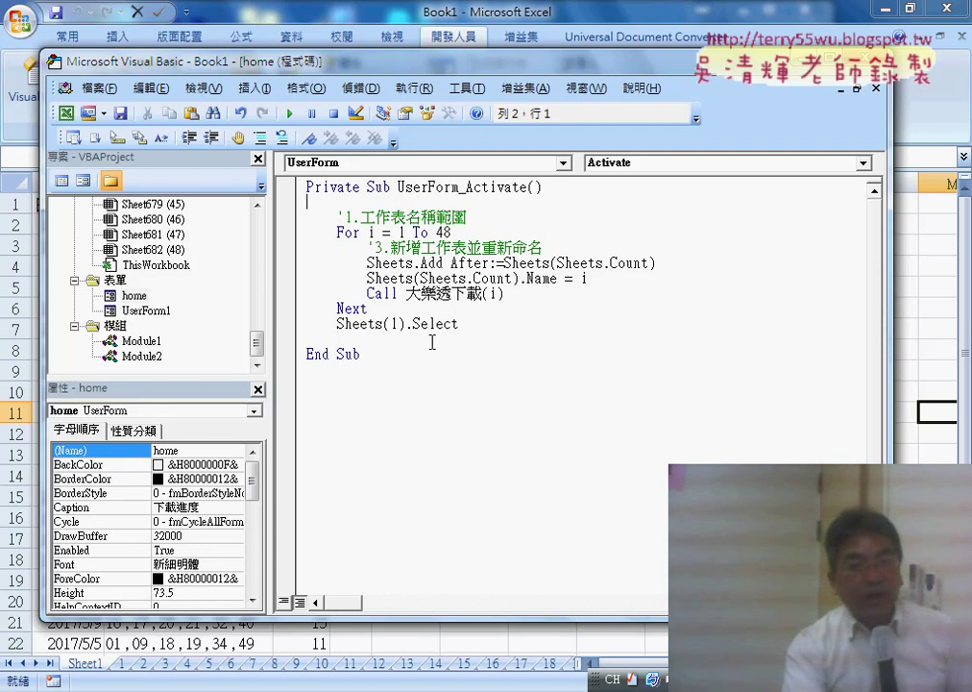
- Verify the red label's name is PB in the form designer, then return to the code
left_click_drag(432, 341, 292, 224)
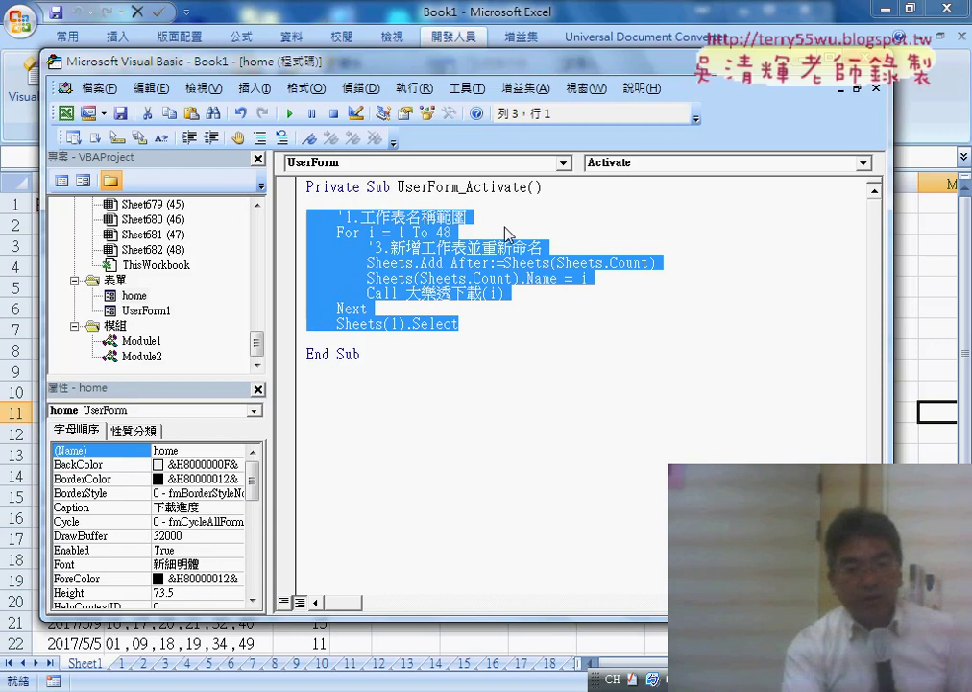
double_click(135, 298)
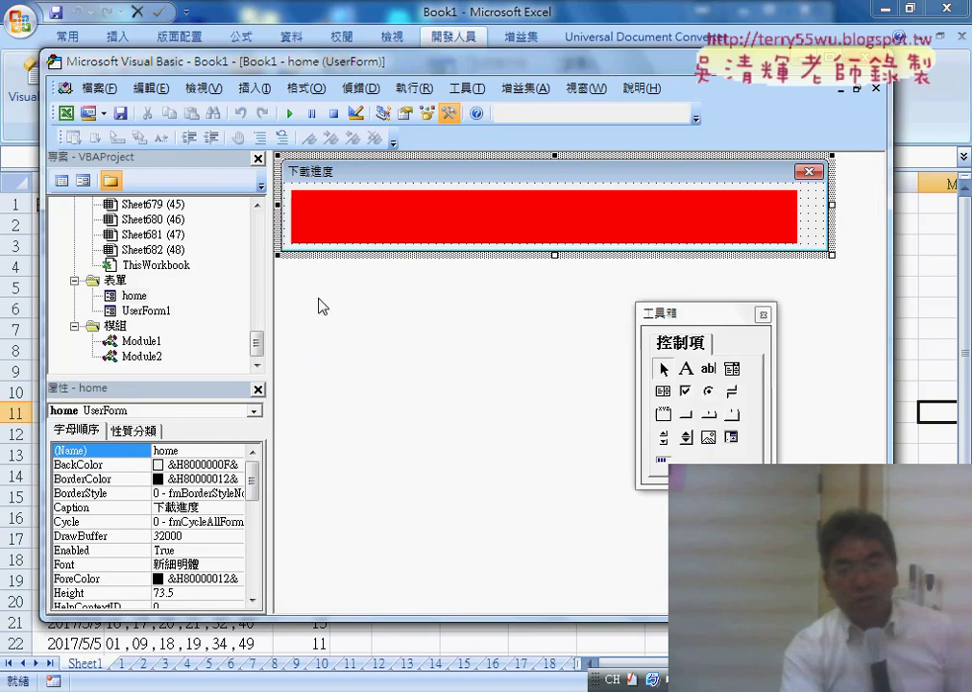
left_click(450, 230)
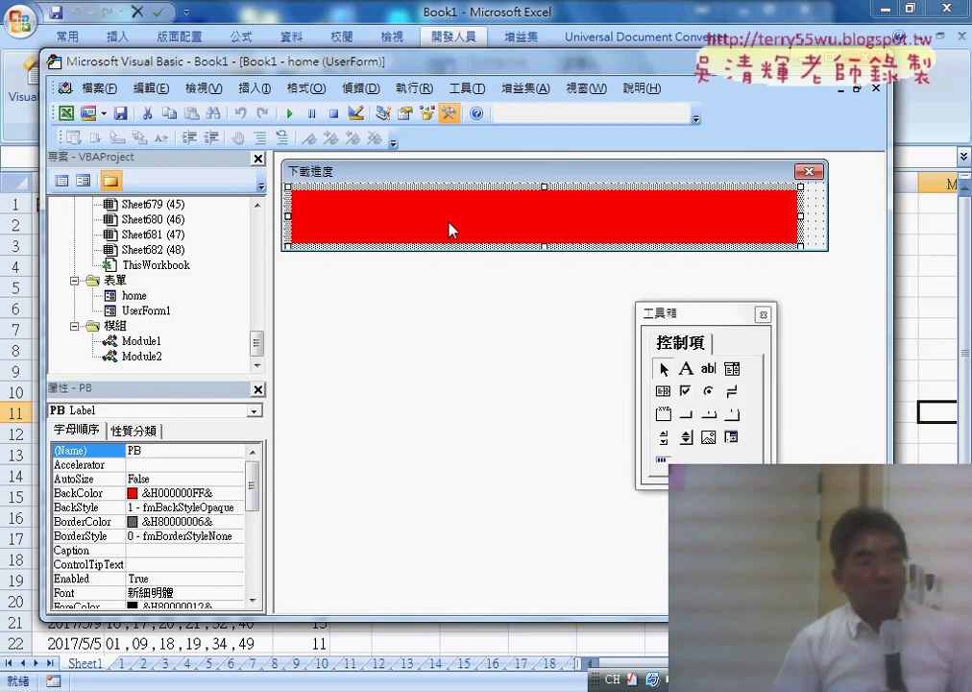
double_click(822, 240)
left_click_drag(448, 323, 308, 219)
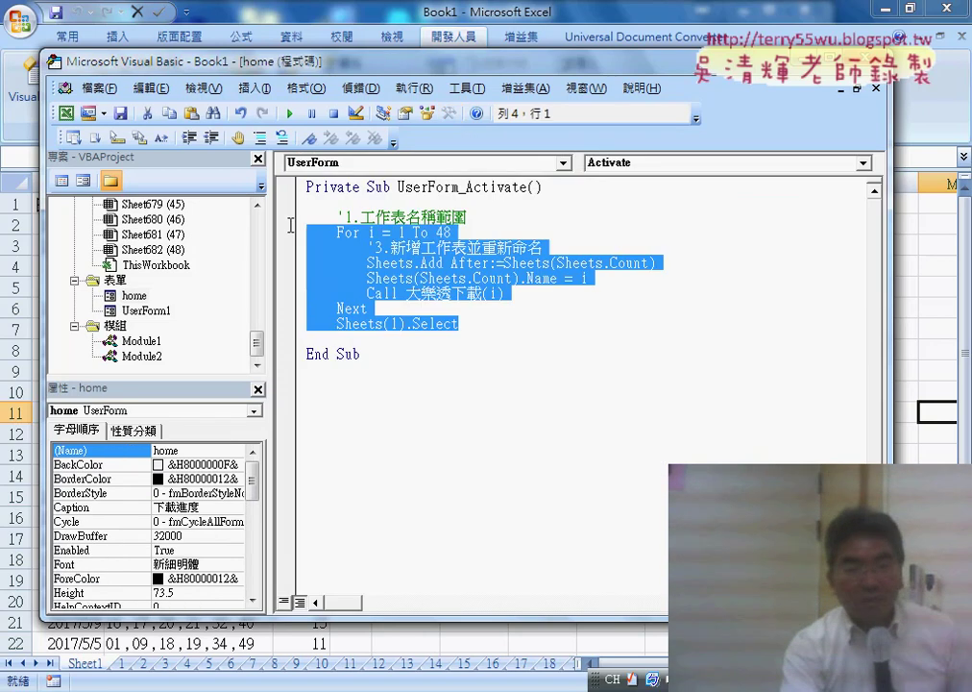
- Add an indented PB.Width = 0 line at the top of UserForm_Activate
left_click(358, 200)
key("Tab")
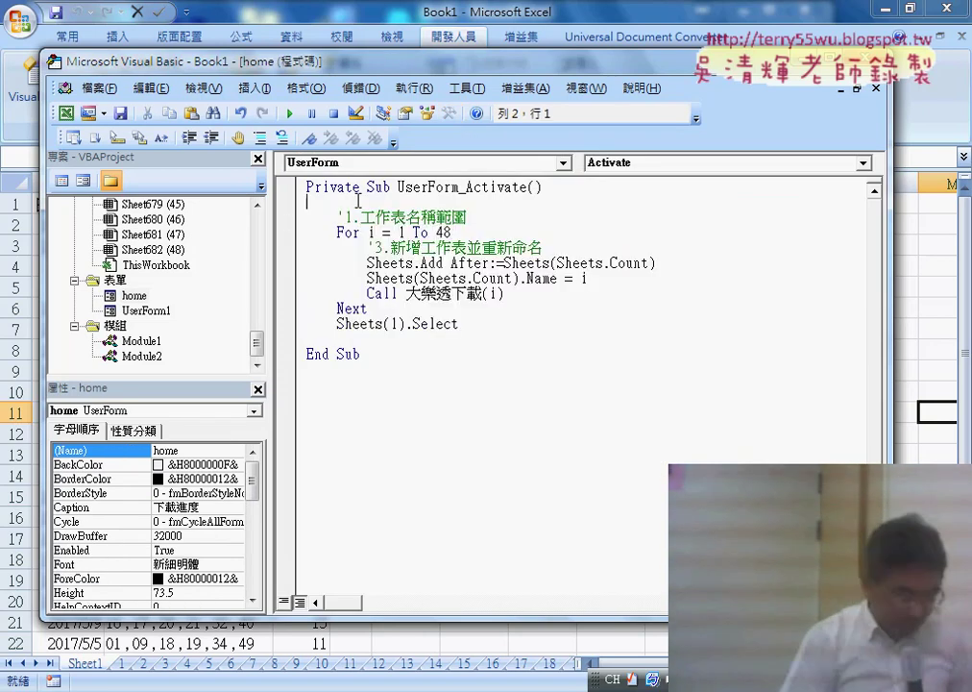
type("P")
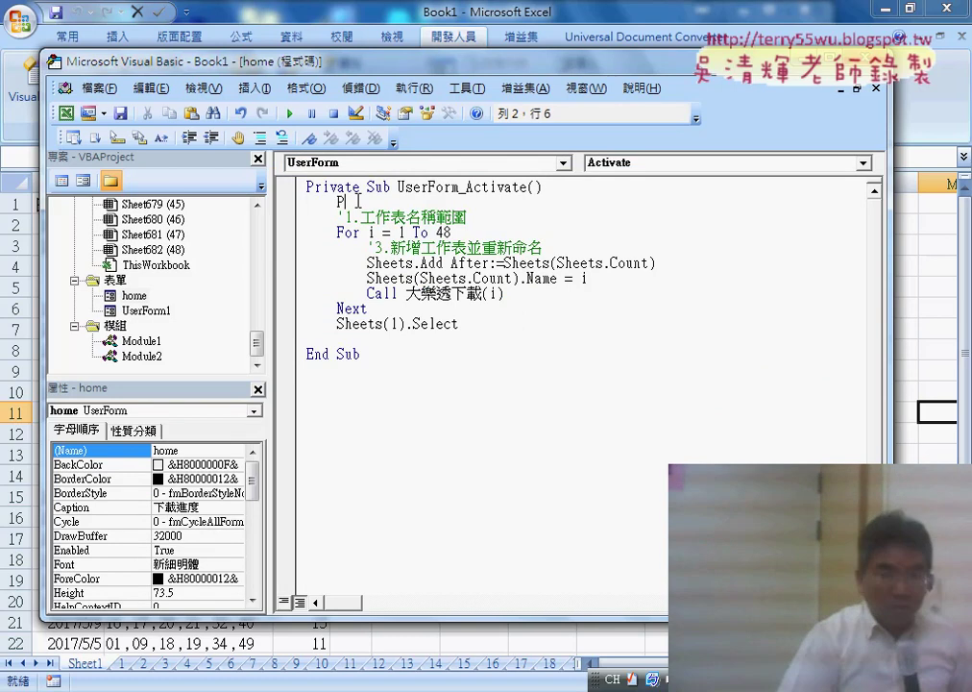
type("B")
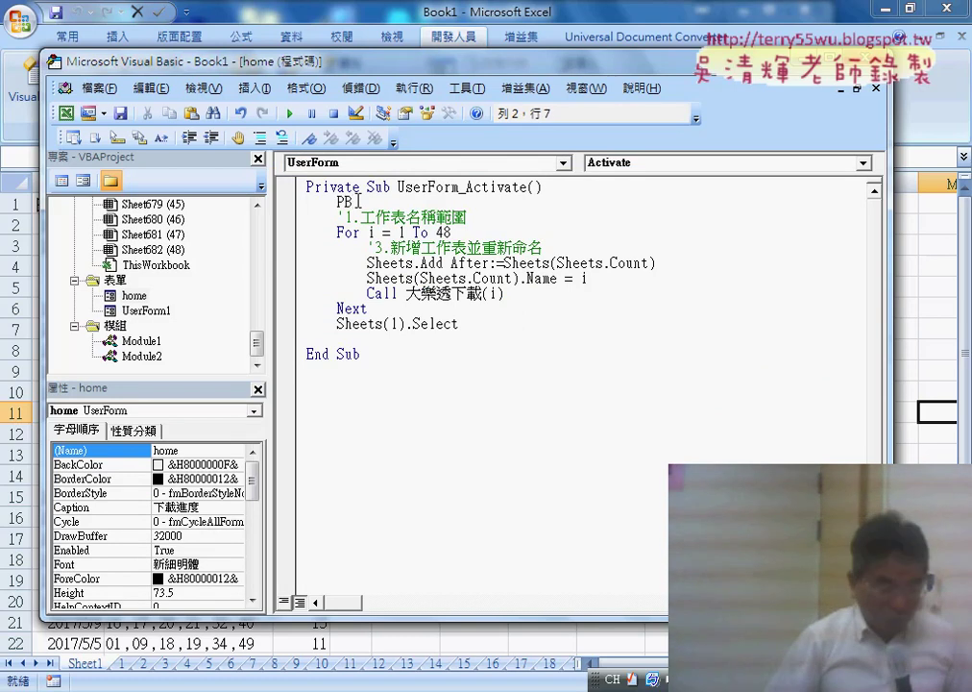
type(".")
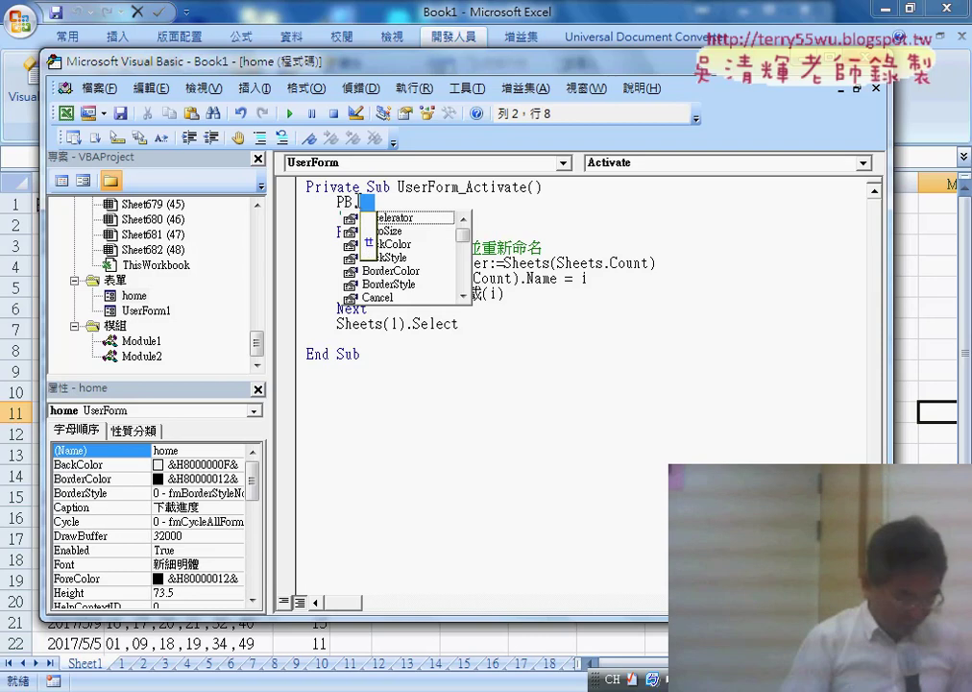
type("w")
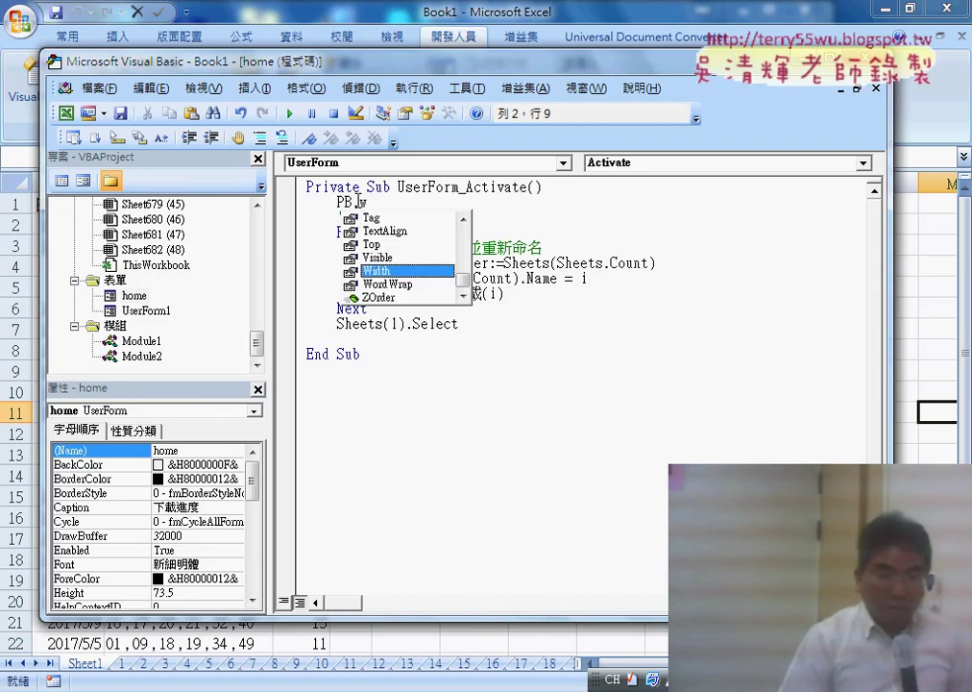
type(" =")
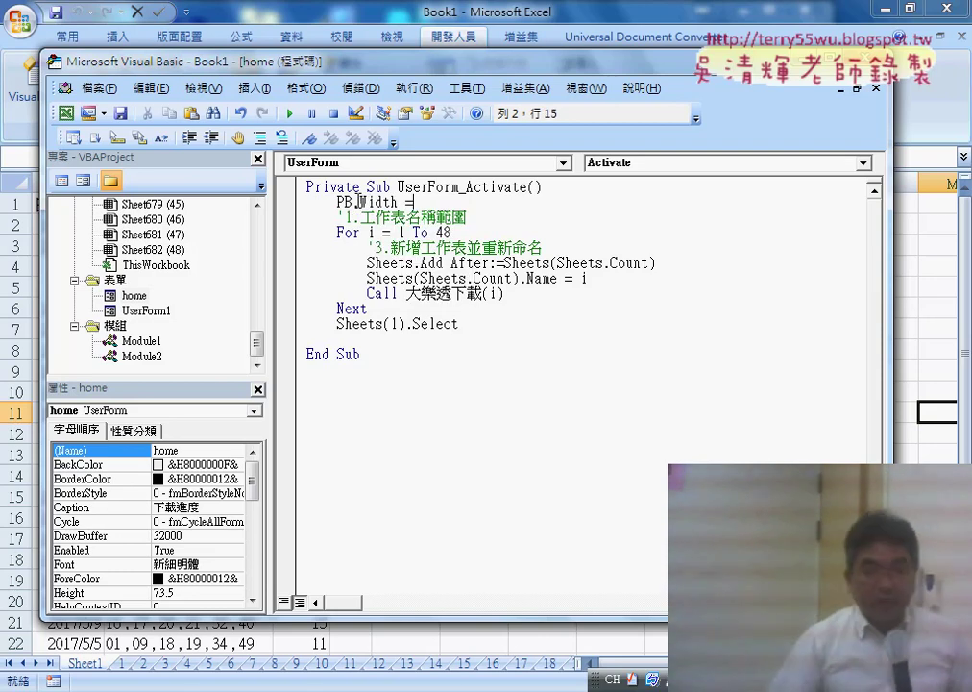
type("0")
left_click(473, 417)
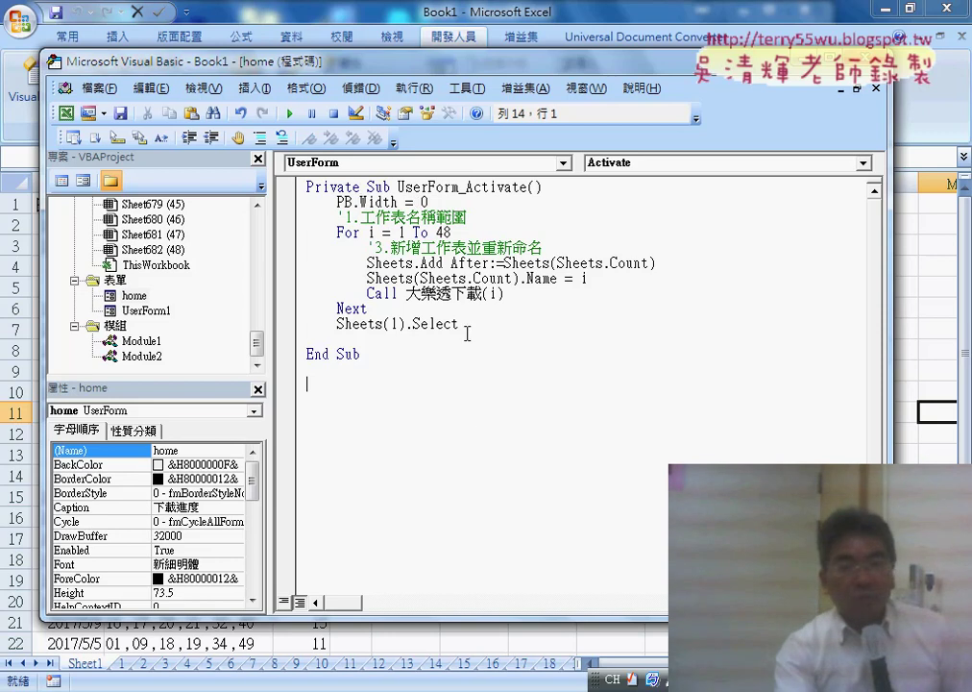
left_click_drag(429, 201, 345, 201)
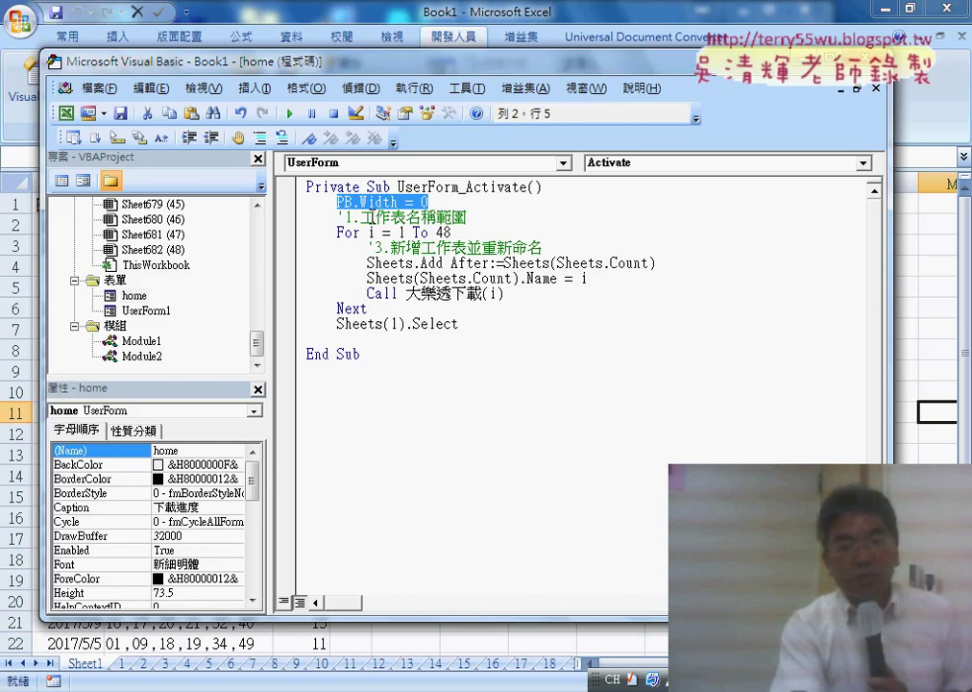
left_click(352, 307)
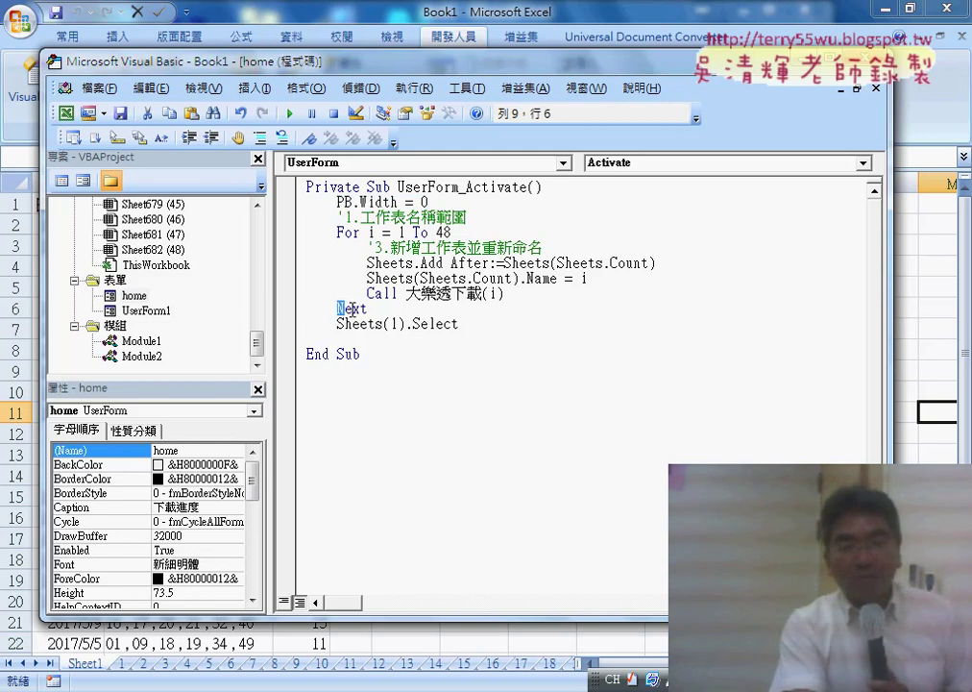
left_click(534, 294)
- Insert PB.Width = i * (400 / 48) after the Call 大樂透下載(i) line in the loop
key("Return")
type("P")
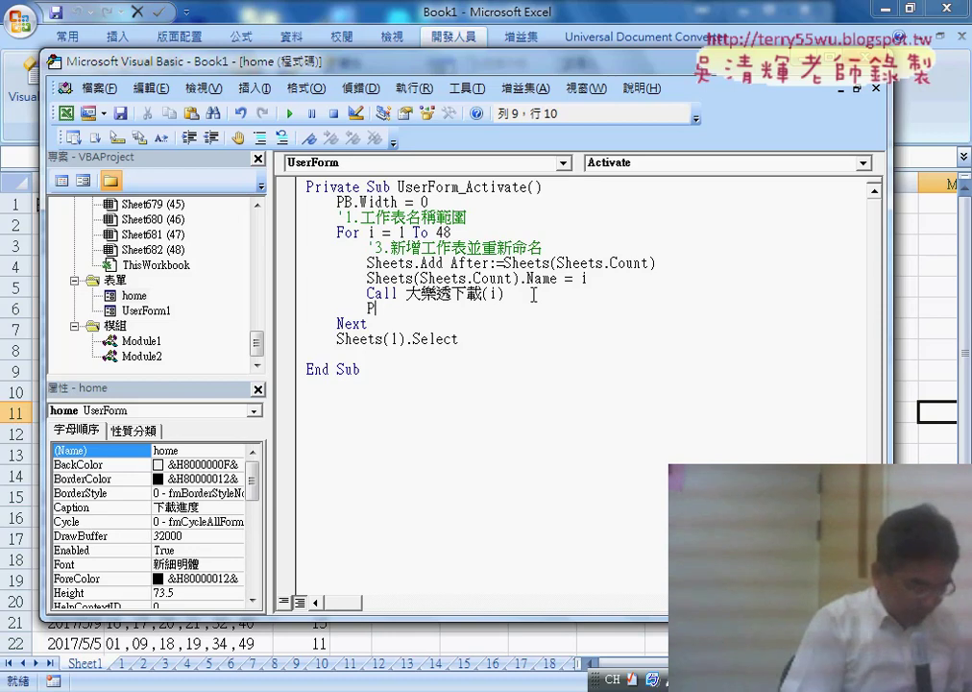
type("B.w")
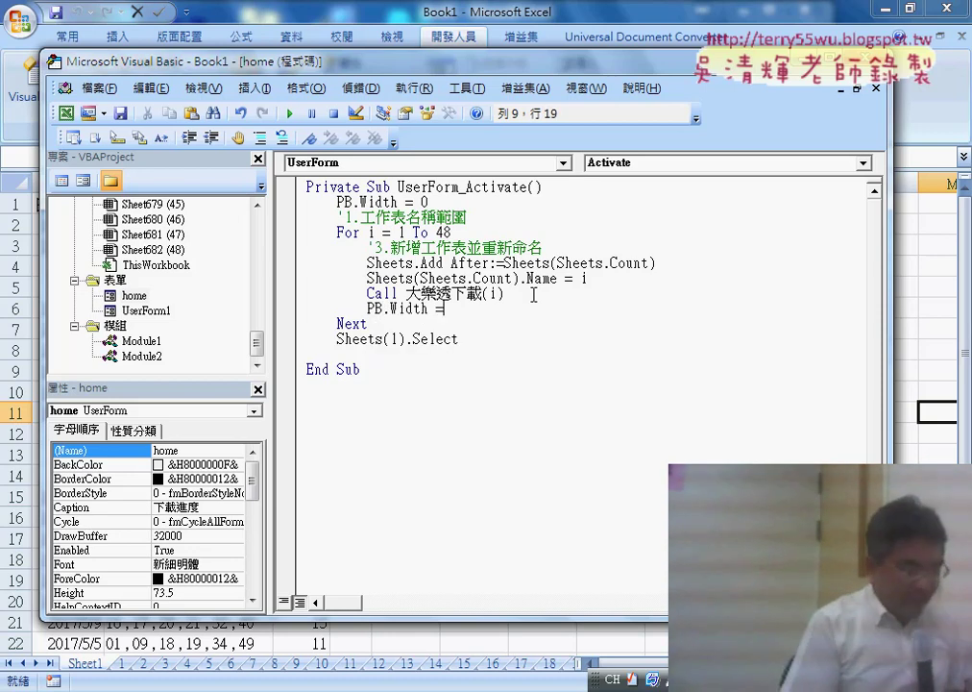
type(" i")
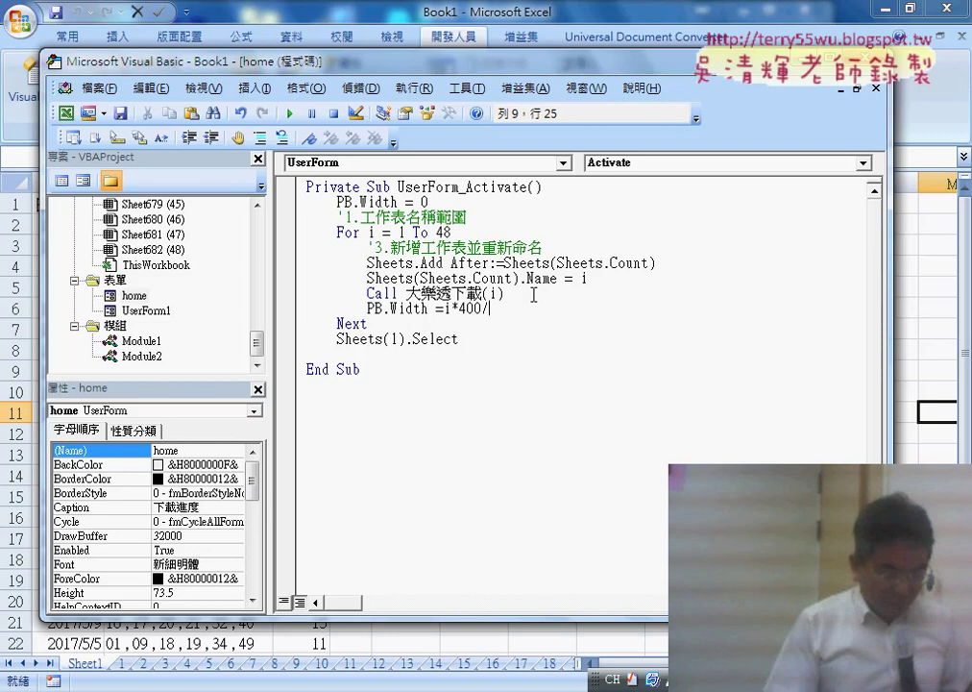
type("48")
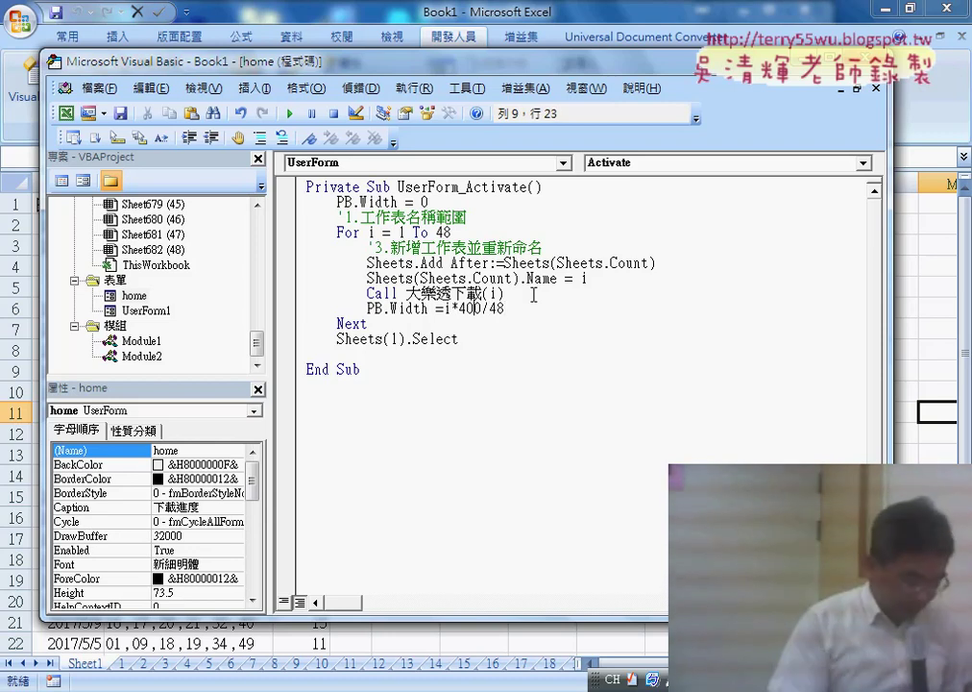
type("(")
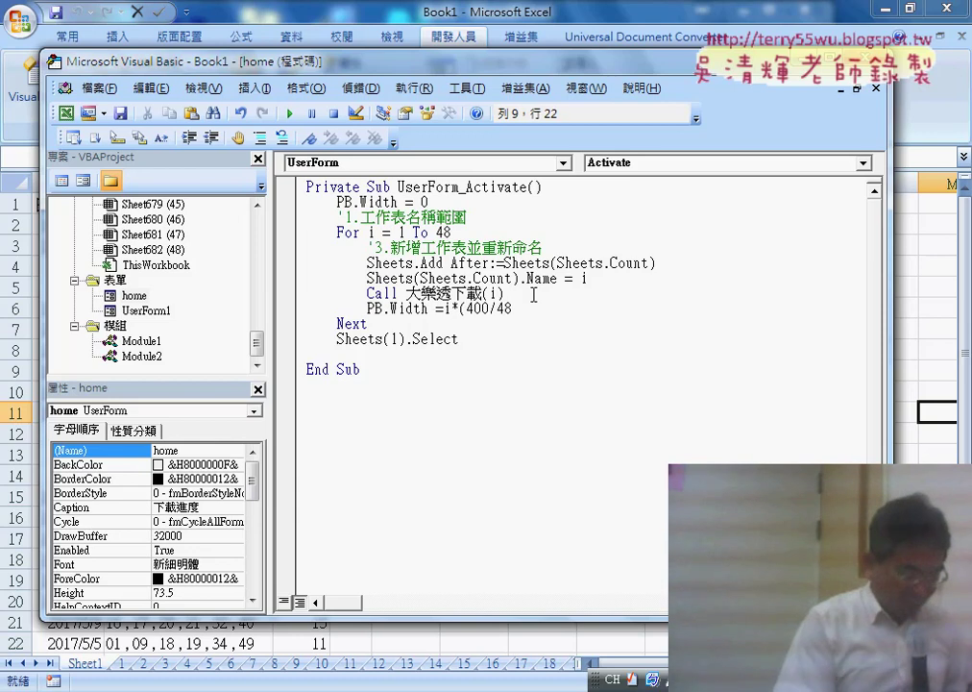
type(")")
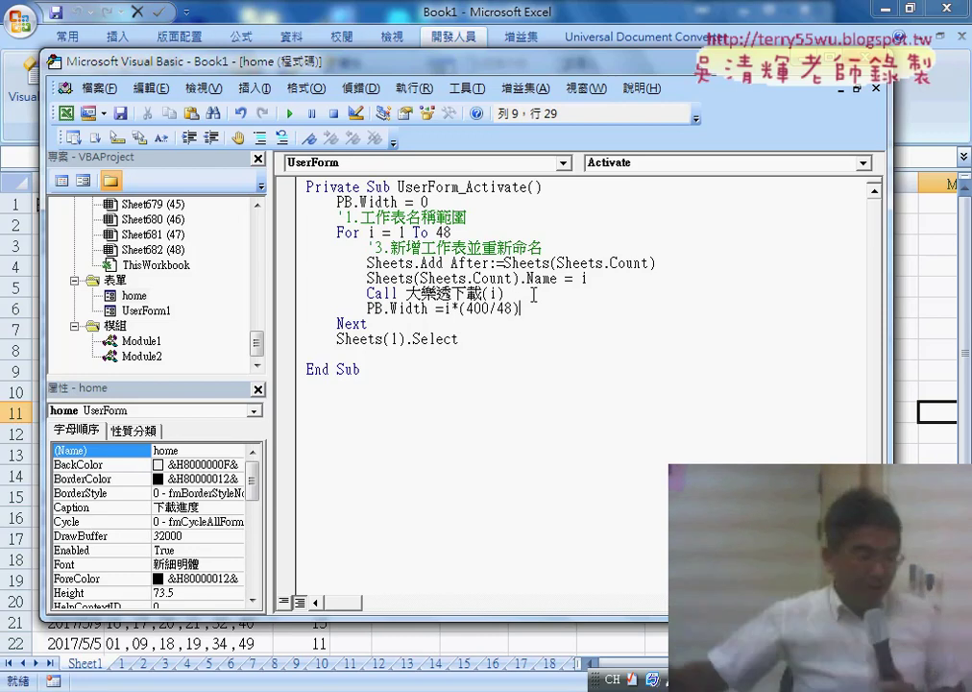
key("Return")
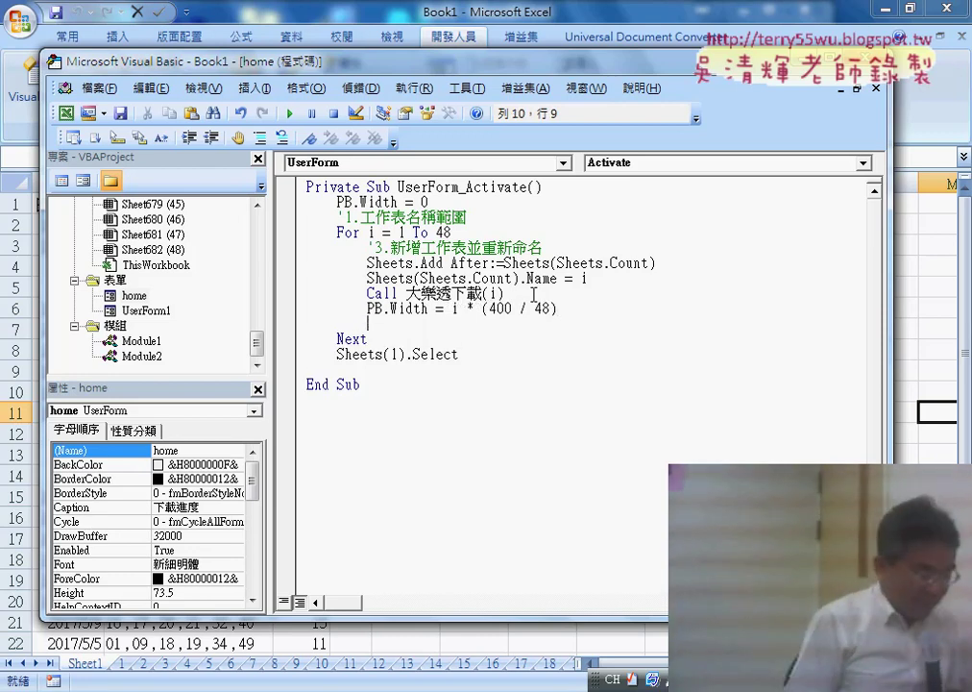
type("ho")
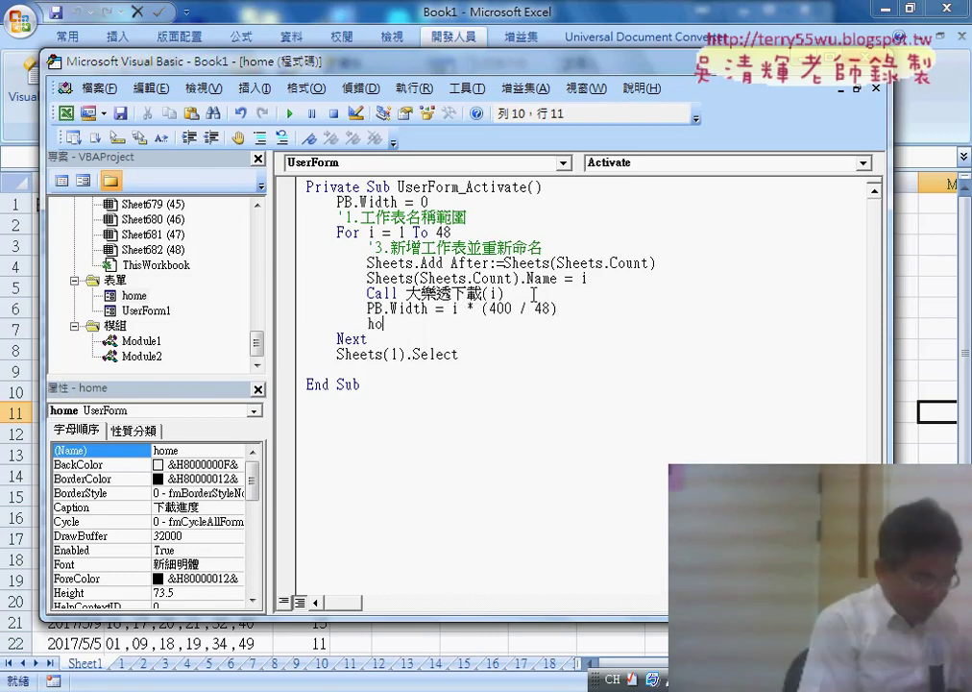
type("me.")
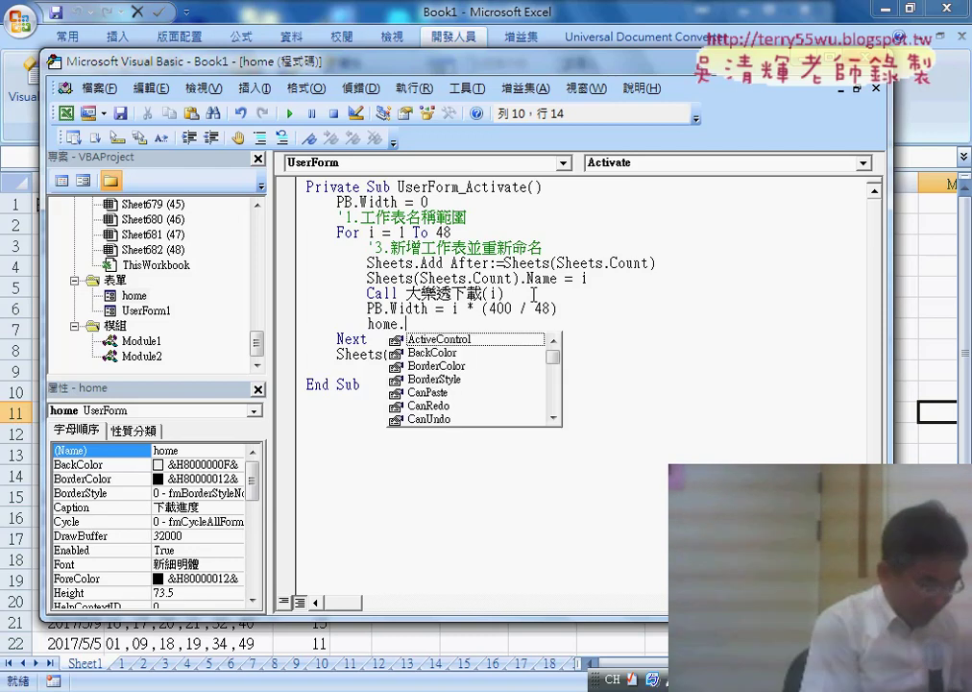
type("re")
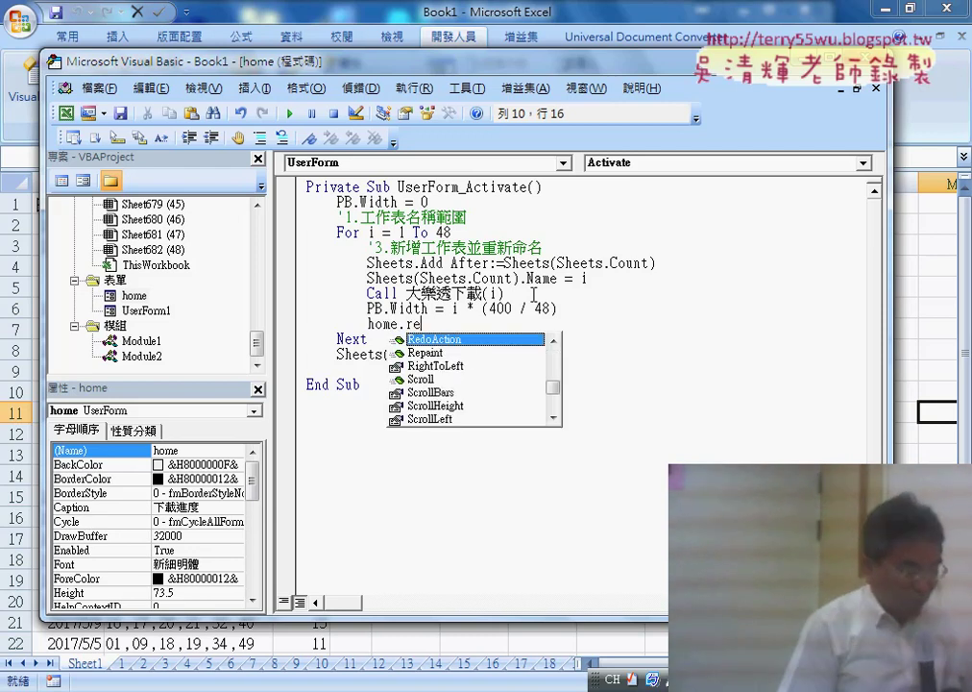
- Add a home.Repaint call right after the PB.Width update inside the loop
key("Down")
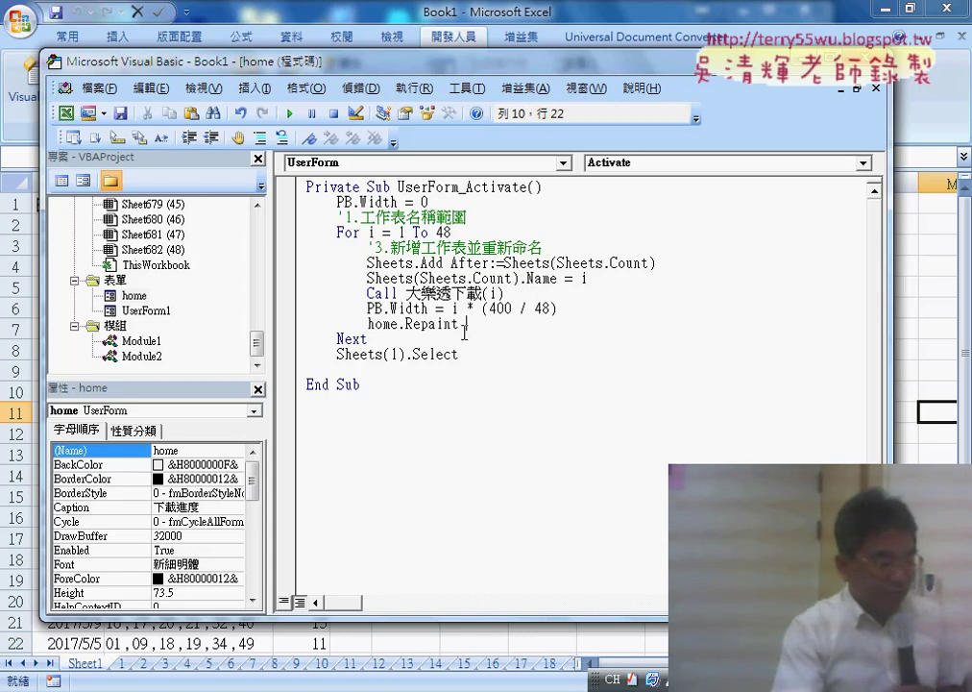
left_click_drag(465, 330, 388, 330)
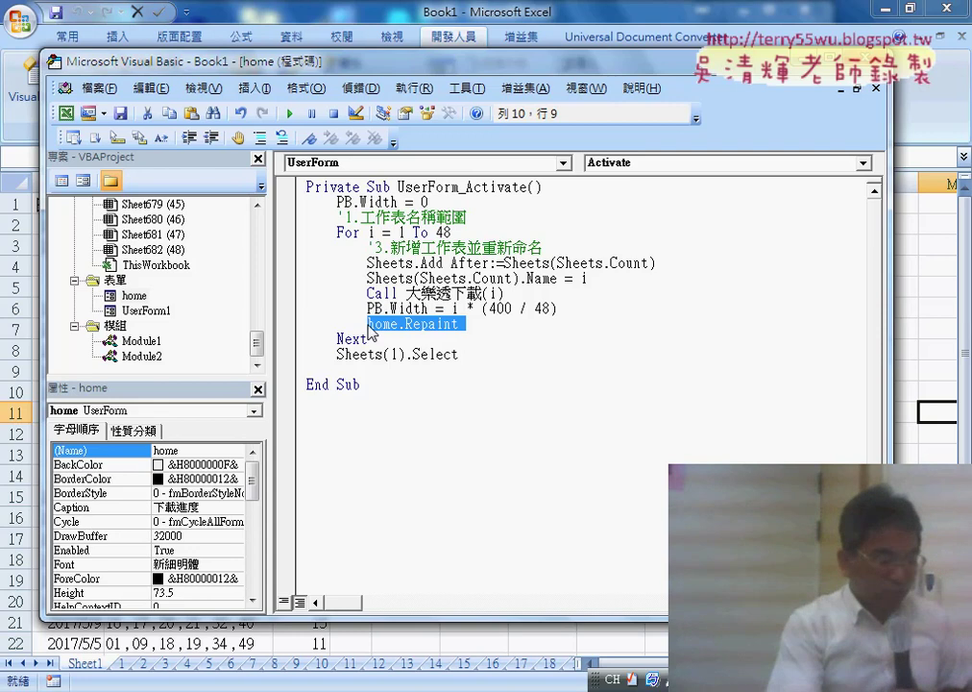
left_click(481, 397)
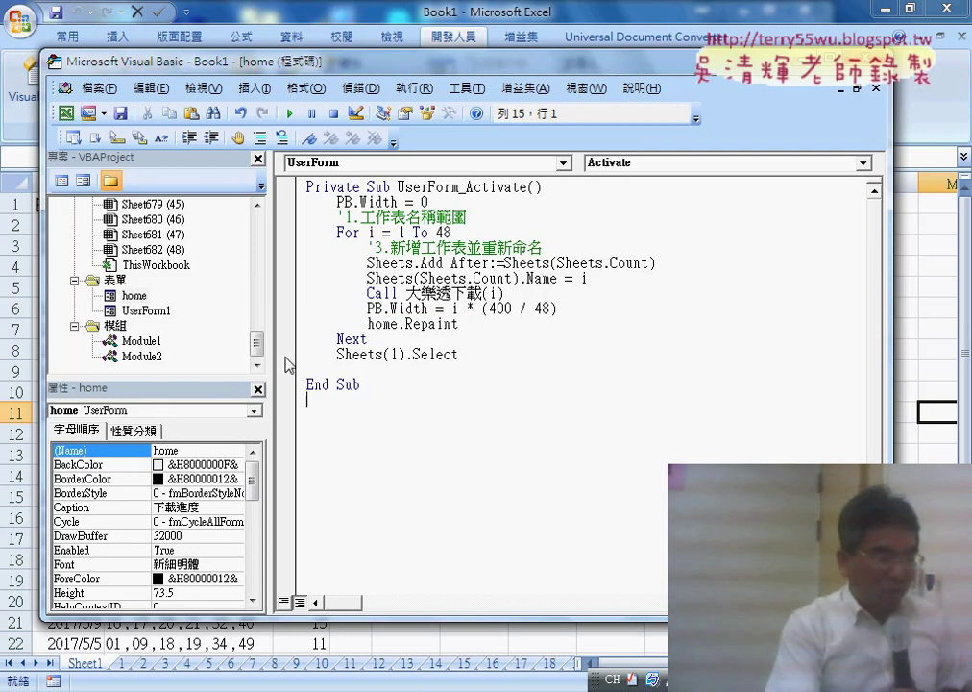
- Add home.Hide on the blank line after Sheets(1).Select
left_click(377, 369)
type("h")
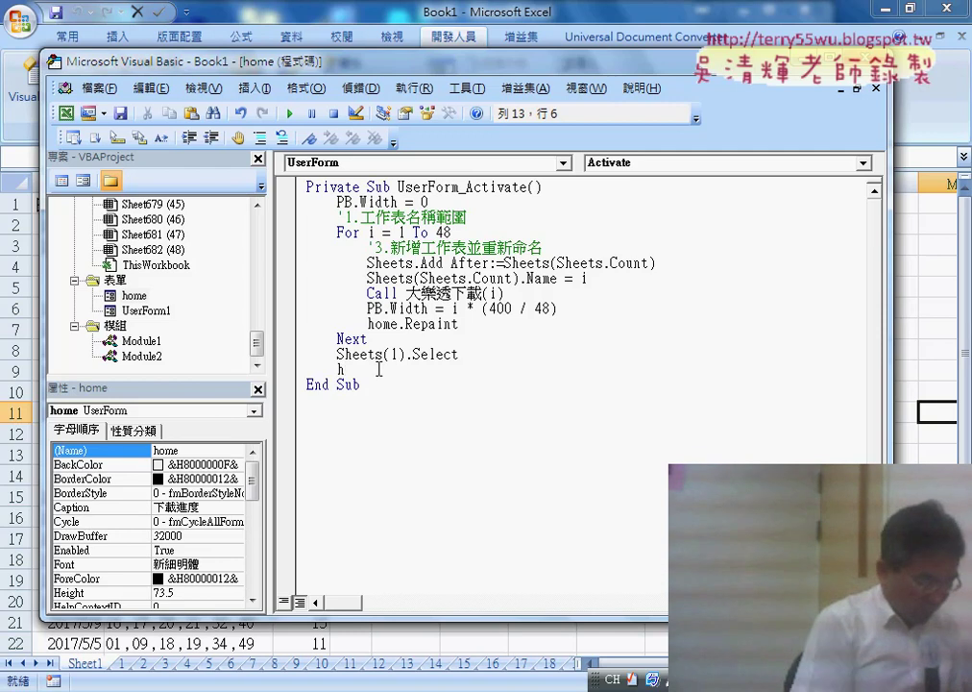
type("ome.")
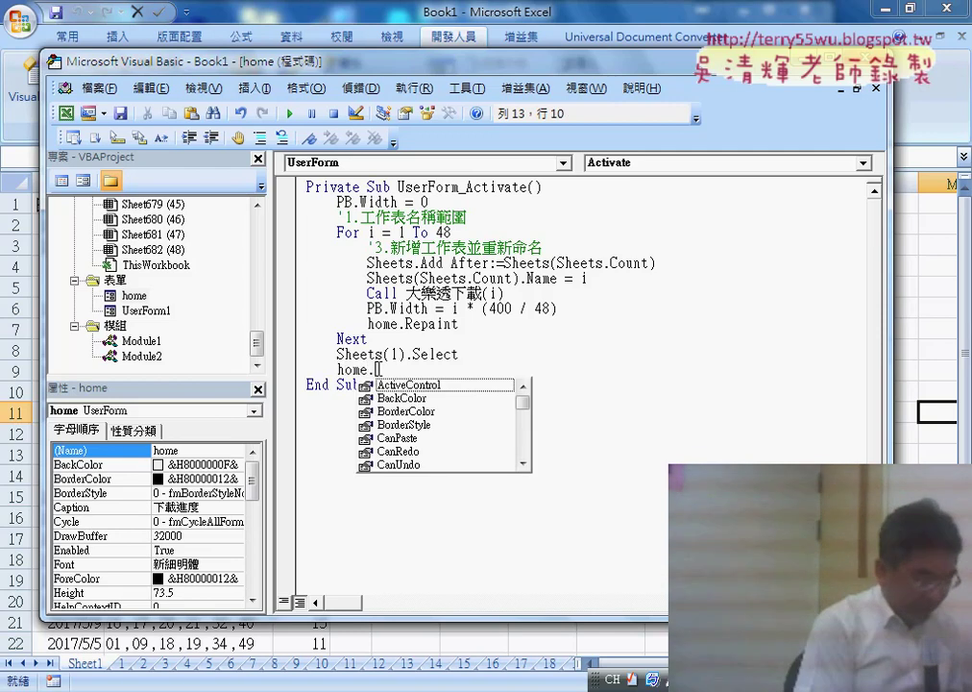
type("h")
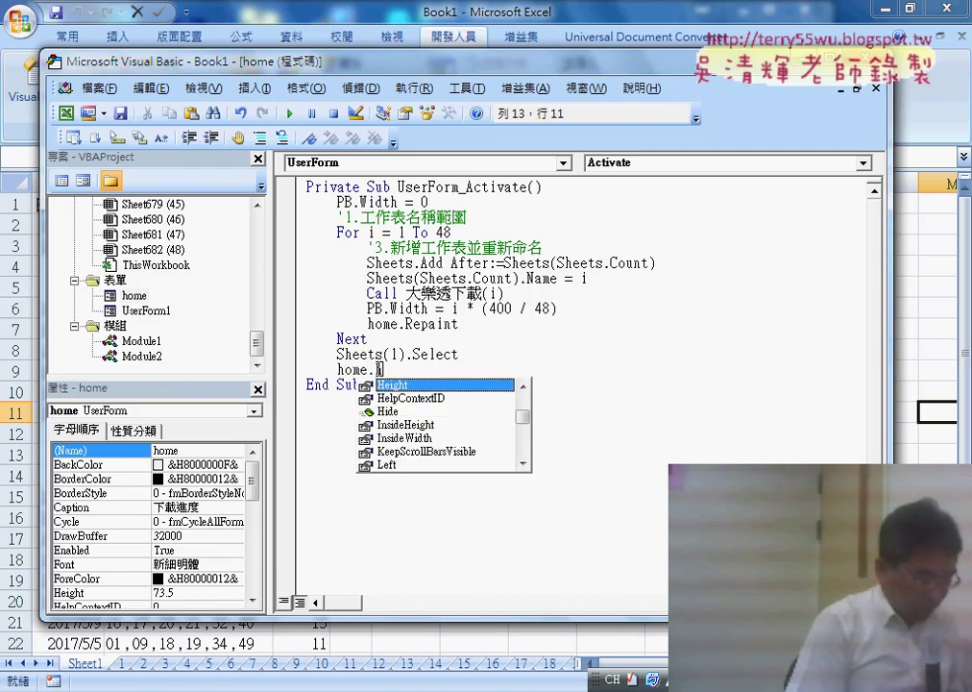
type("i")
key("Tab")
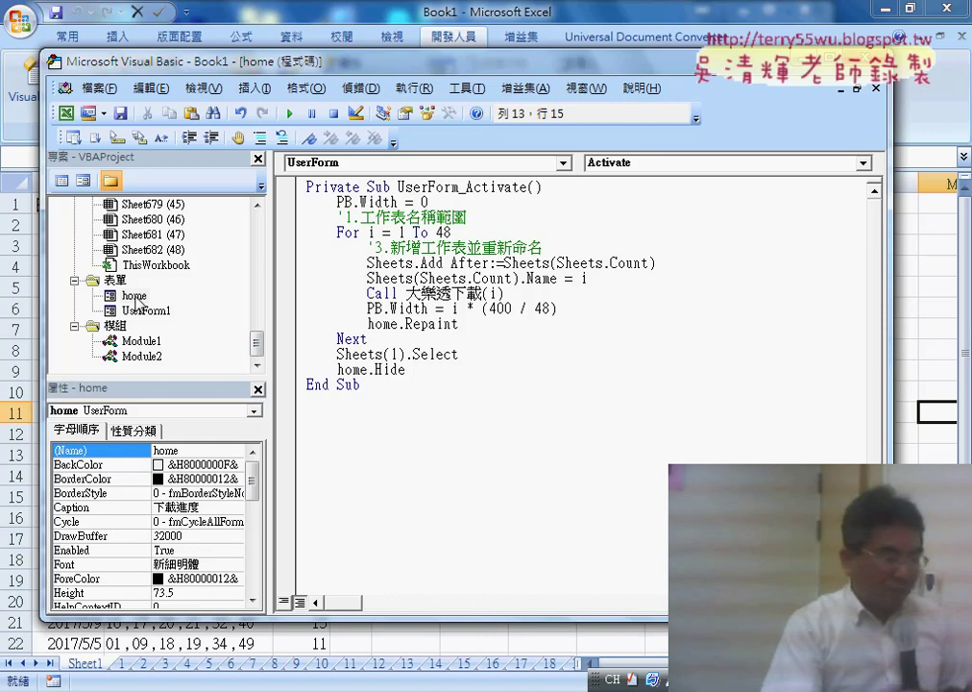
- Review the home form and its PB width, Repaint and Hide lines, then return to Excel
double_click(135, 297)
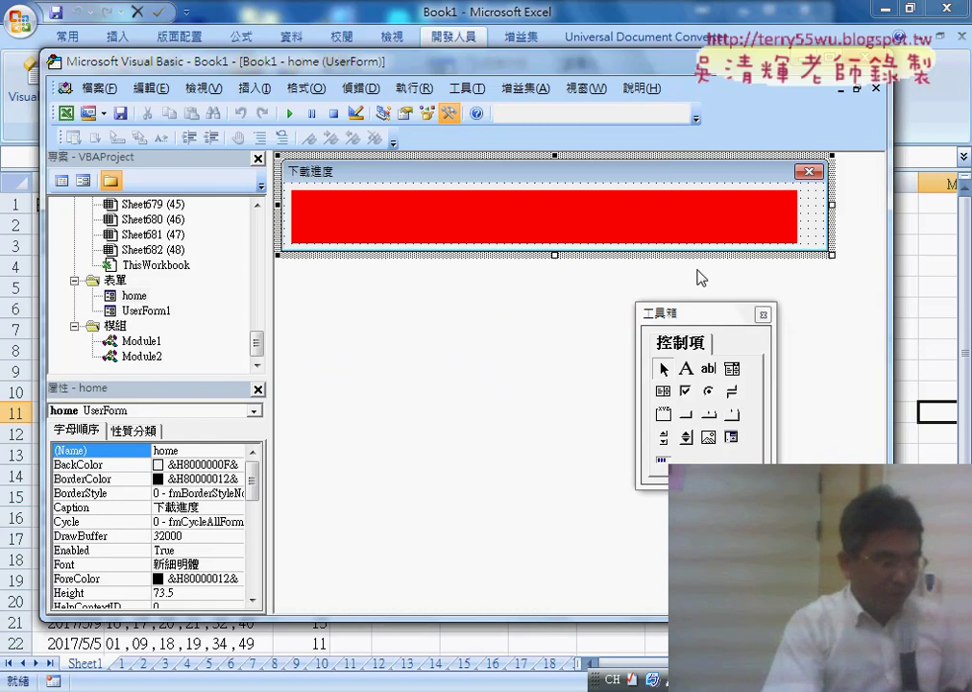
key("F7")
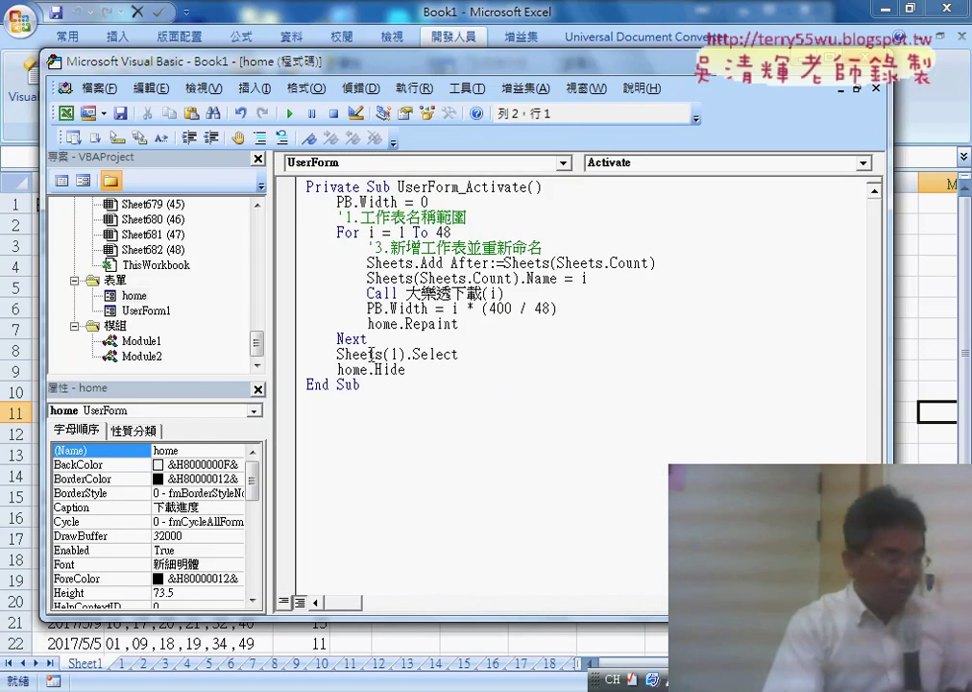
left_click_drag(433, 202, 337, 202)
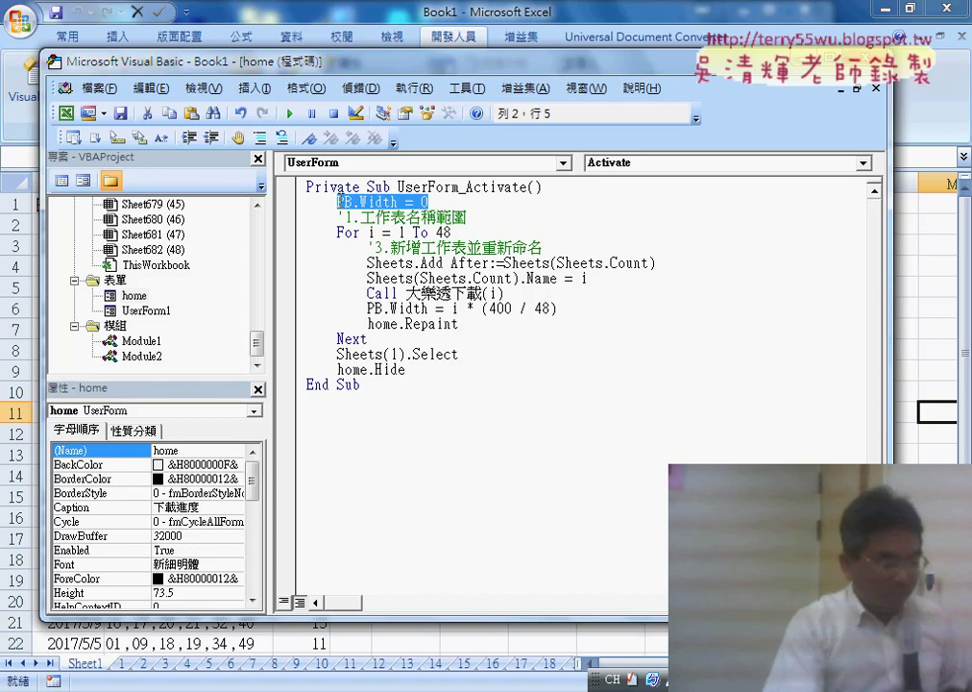
left_click_drag(482, 326, 298, 308)
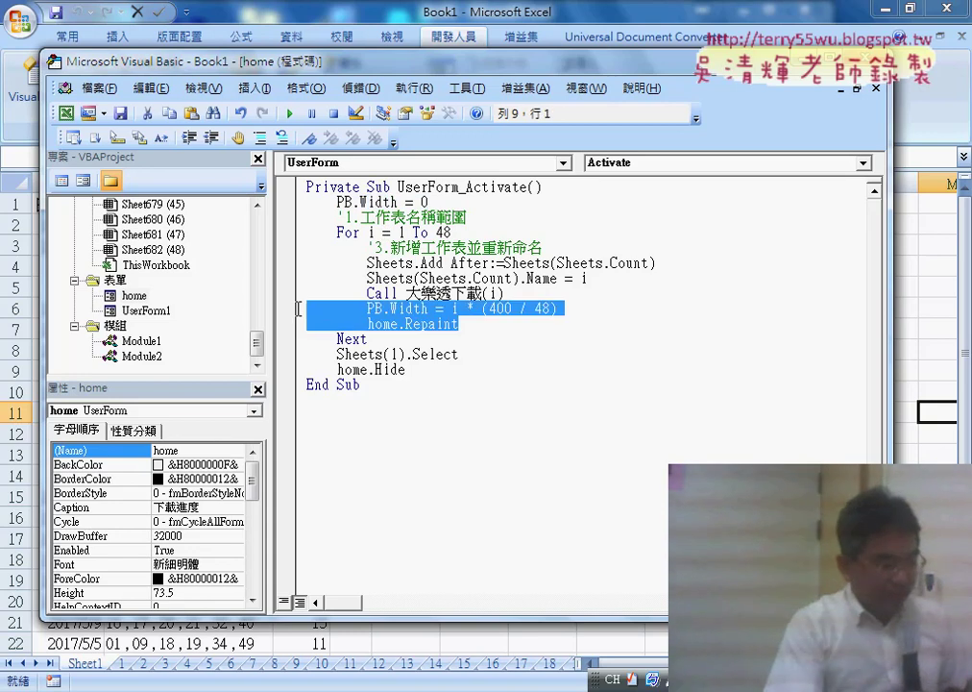
left_click_drag(422, 372, 342, 370)
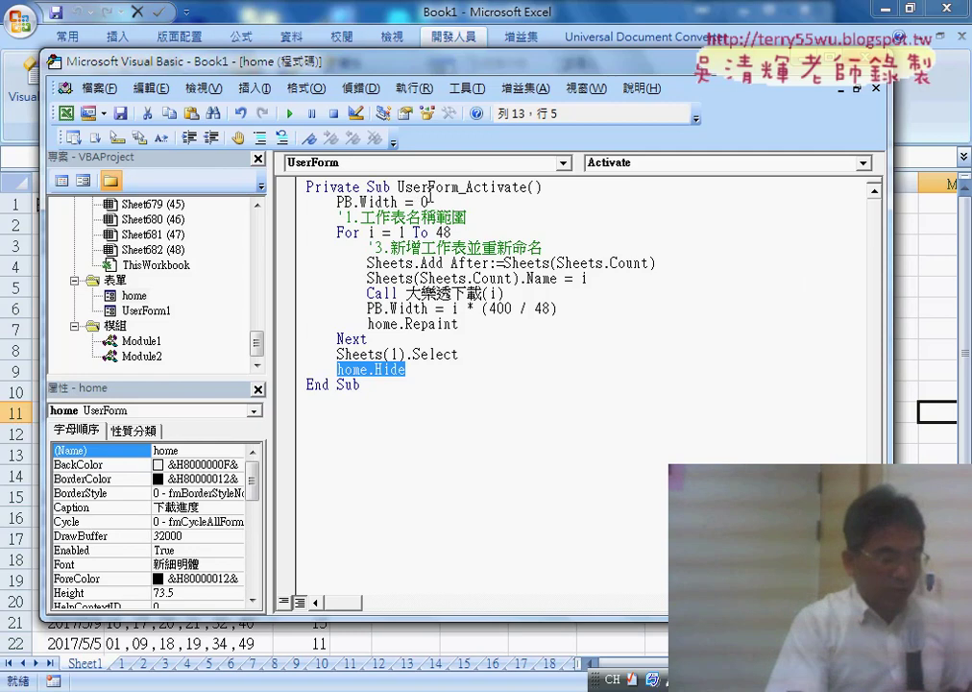
key("alt+F11")
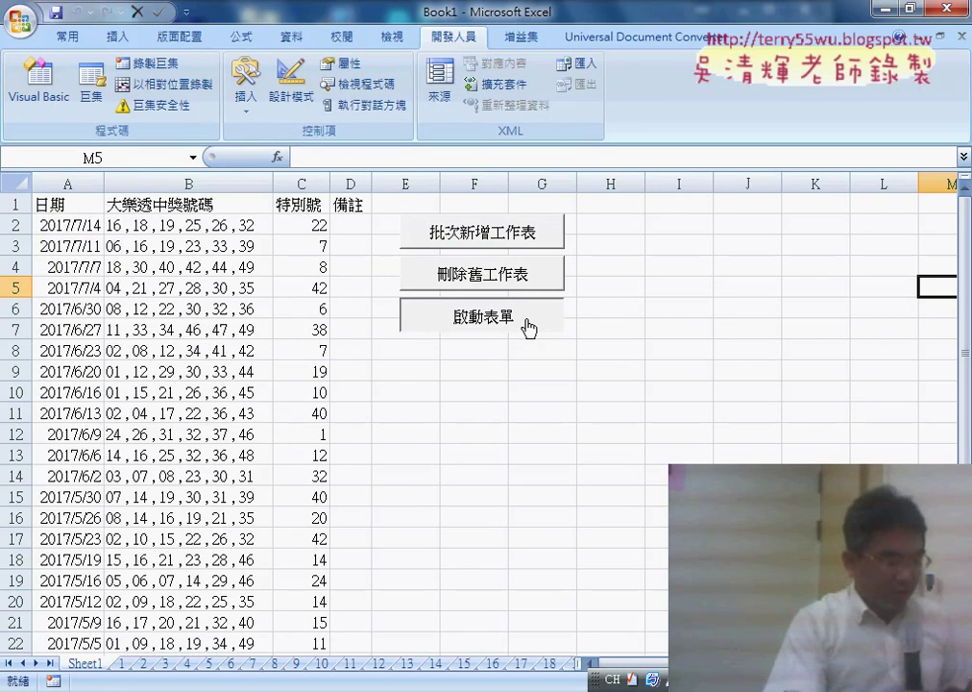
- Delete the old numbered download sheets, leaving only Sheet1
left_click(528, 328)
left_click(476, 276)
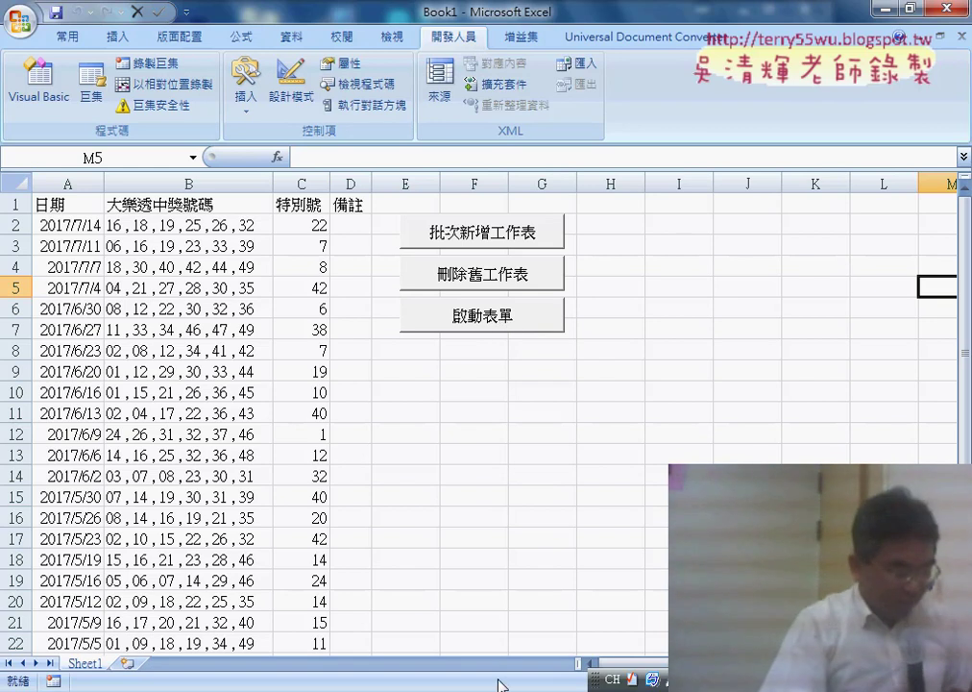
- Insert a blank first line in UserForm_Activate and look up the 刪除舊工作表 macro in Module2
left_click(576, 505)
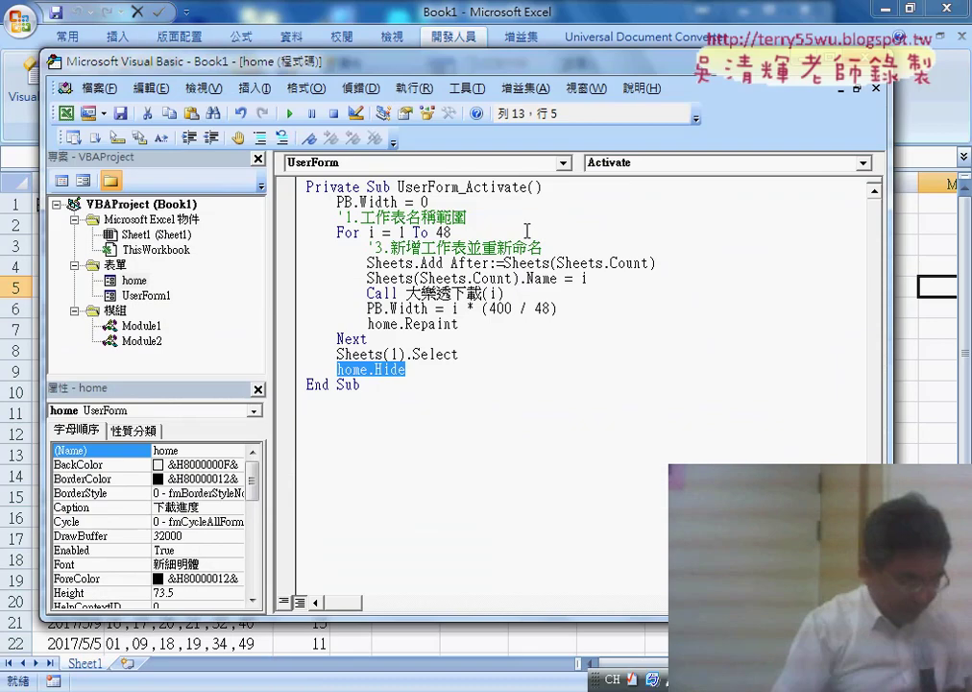
key("Return")
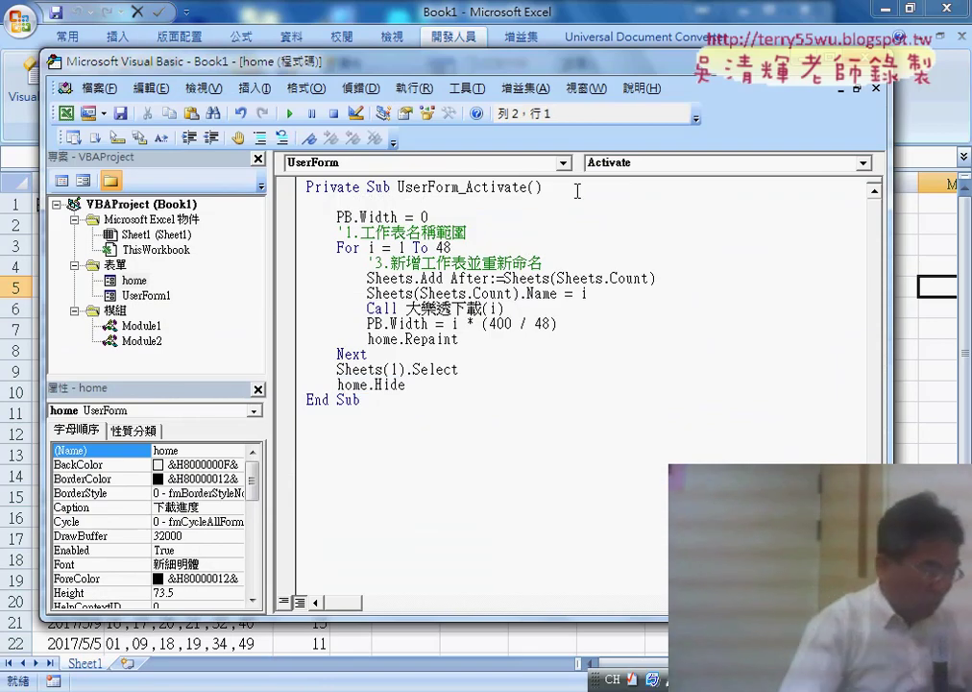
double_click(140, 341)
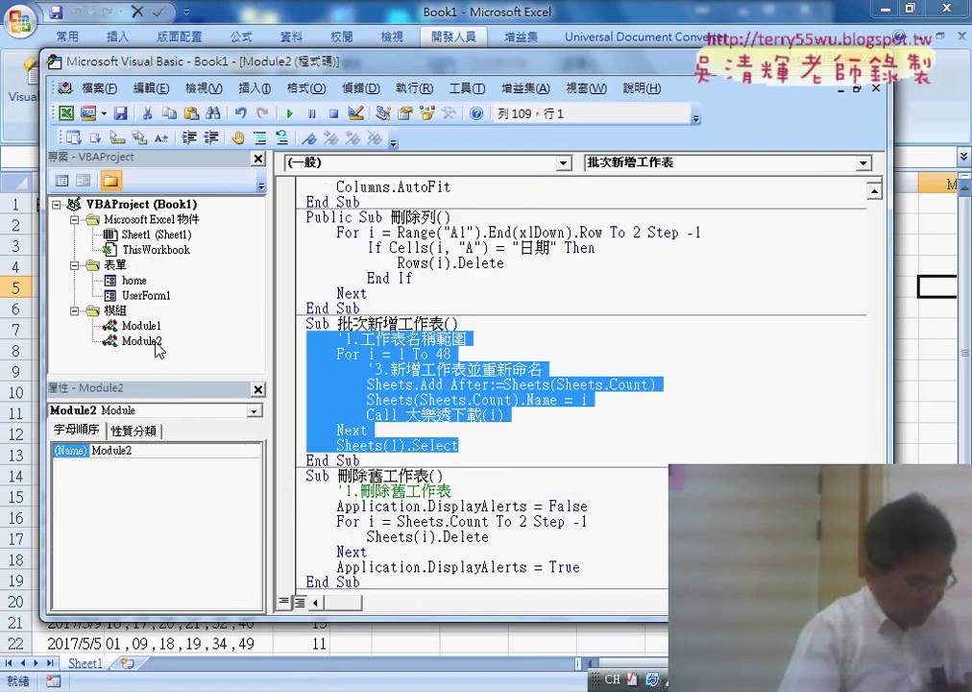
left_click_drag(429, 475, 353, 476)
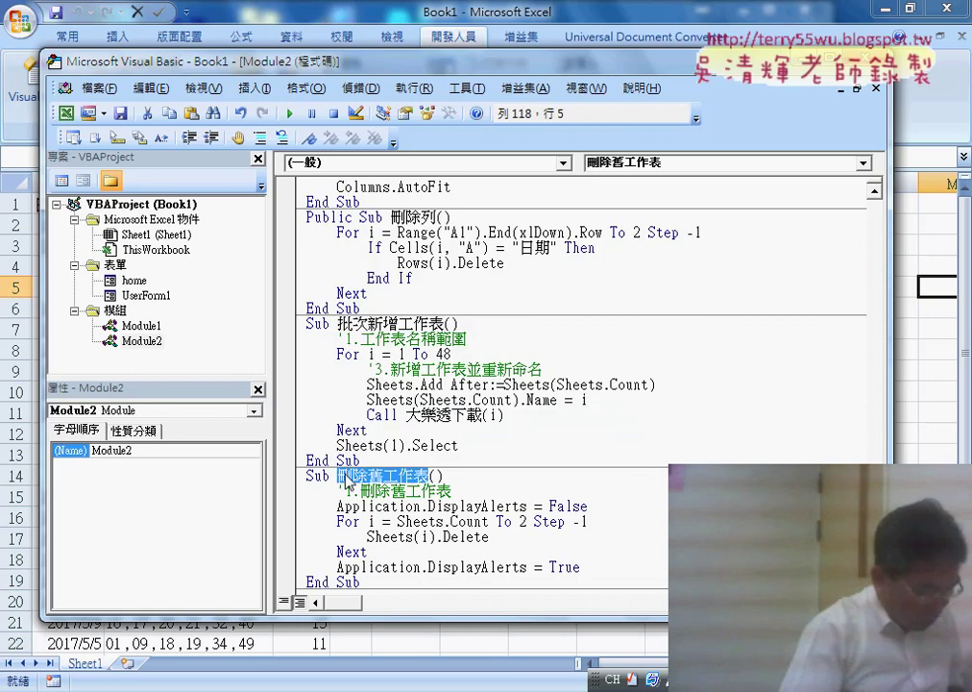
double_click(135, 279)
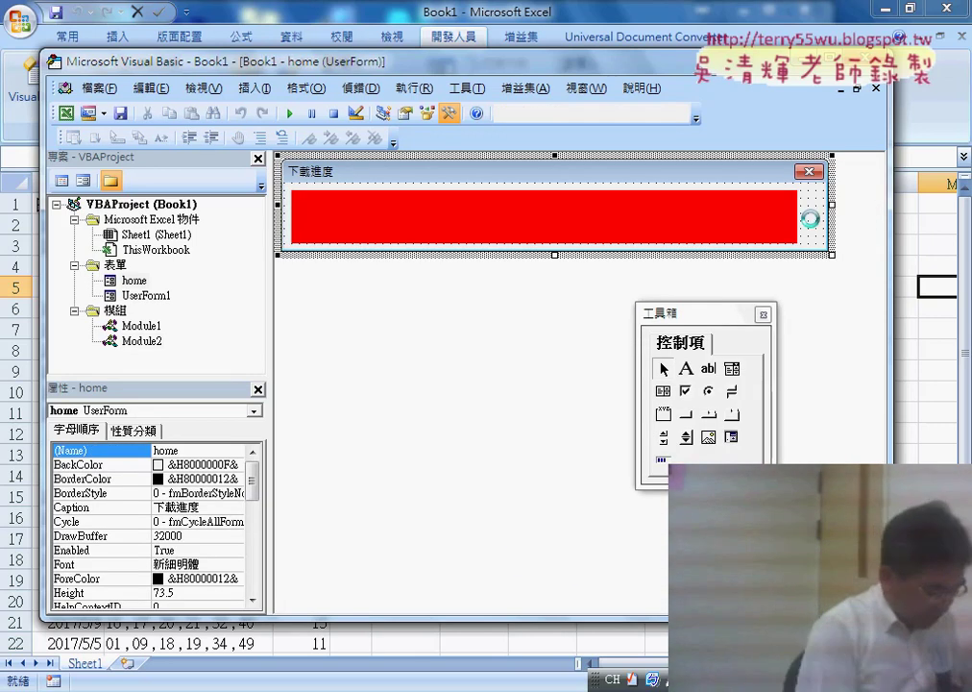
key("F7")
- Type Call 刪除舊工作表 as the routine's first line and go back to the worksheet
key("Tab")
type("c")
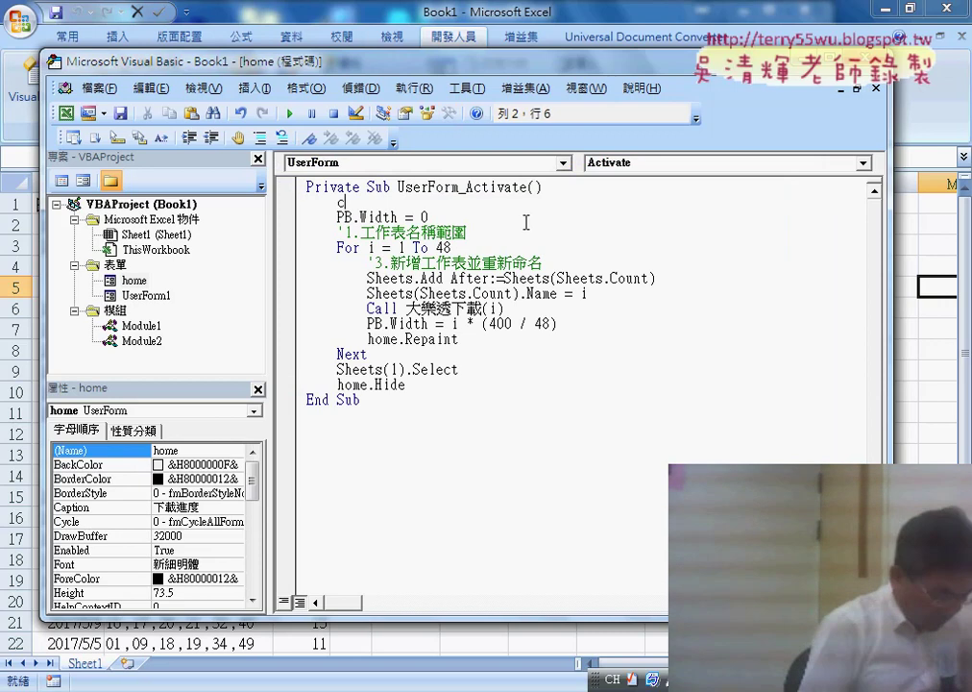
key("BackSpace")
type("ll")
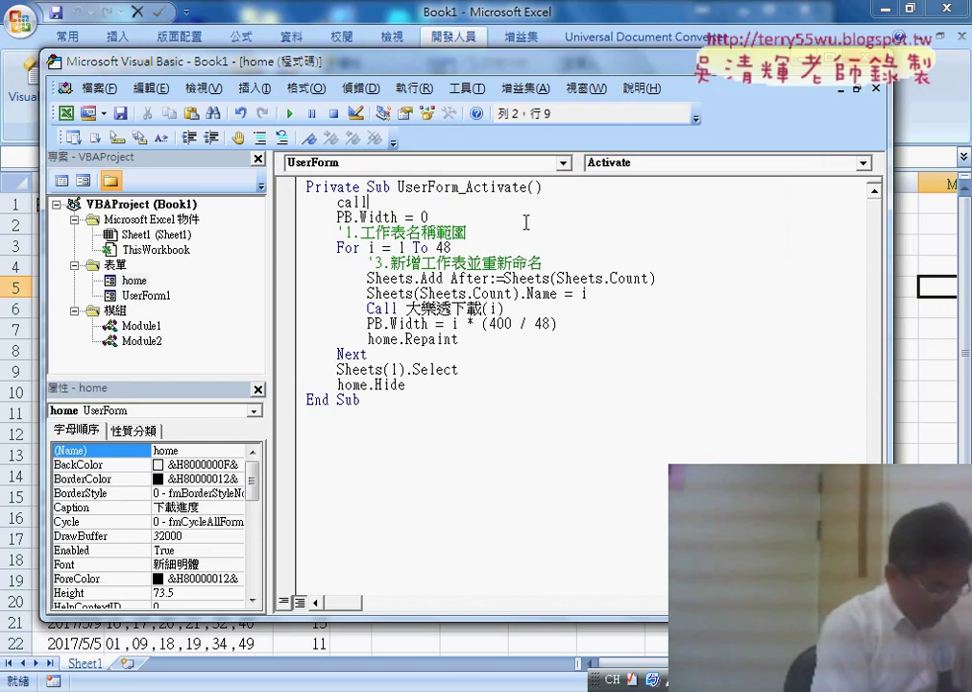
type(" 刪除舊工作表")
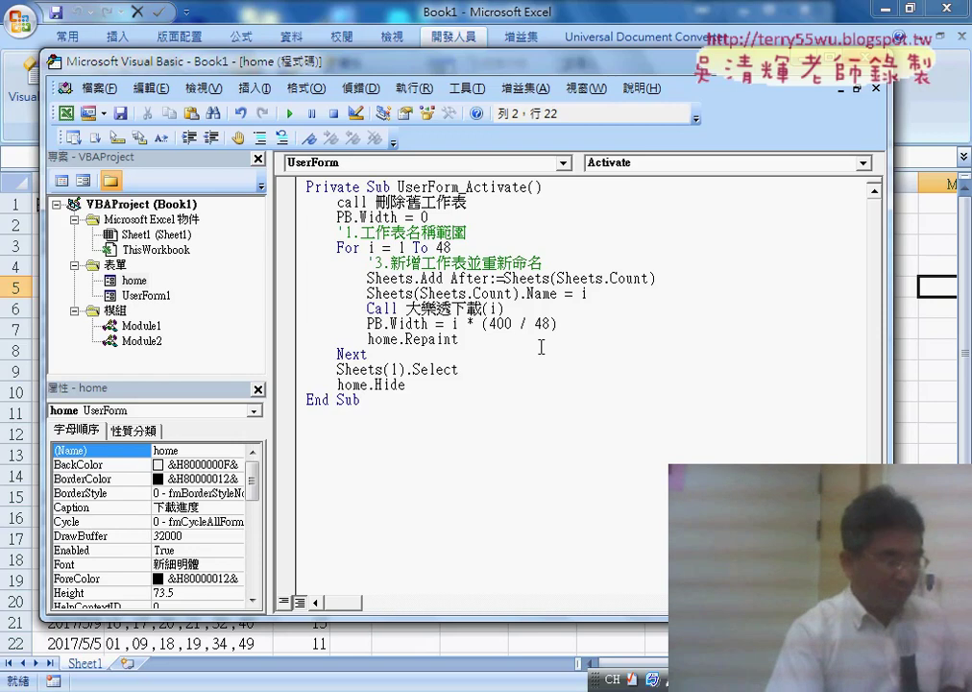
left_click_drag(468, 203, 336, 202)
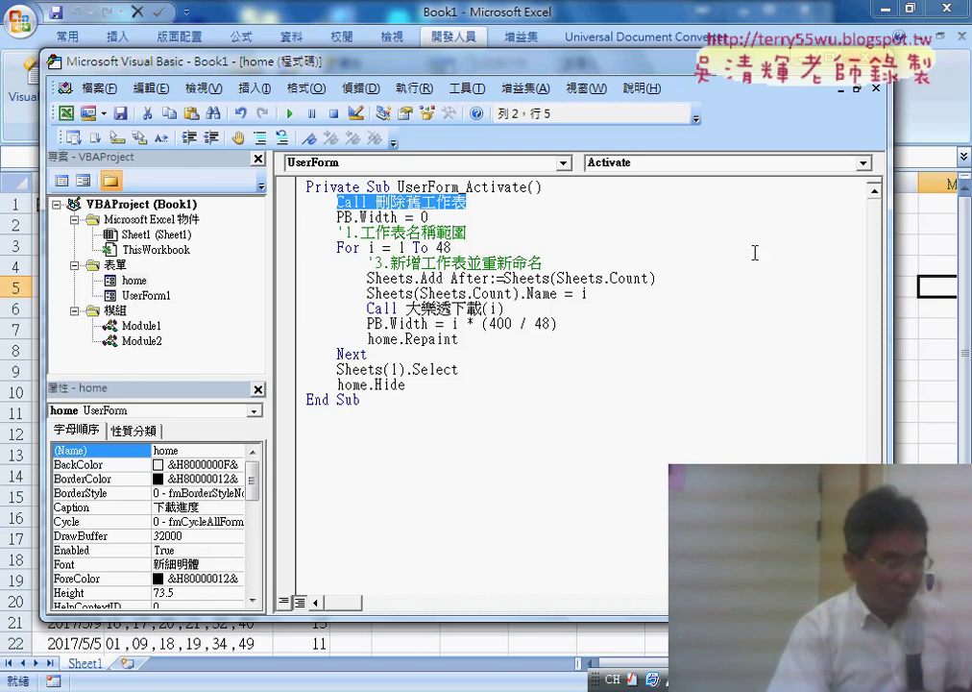
left_click(920, 366)
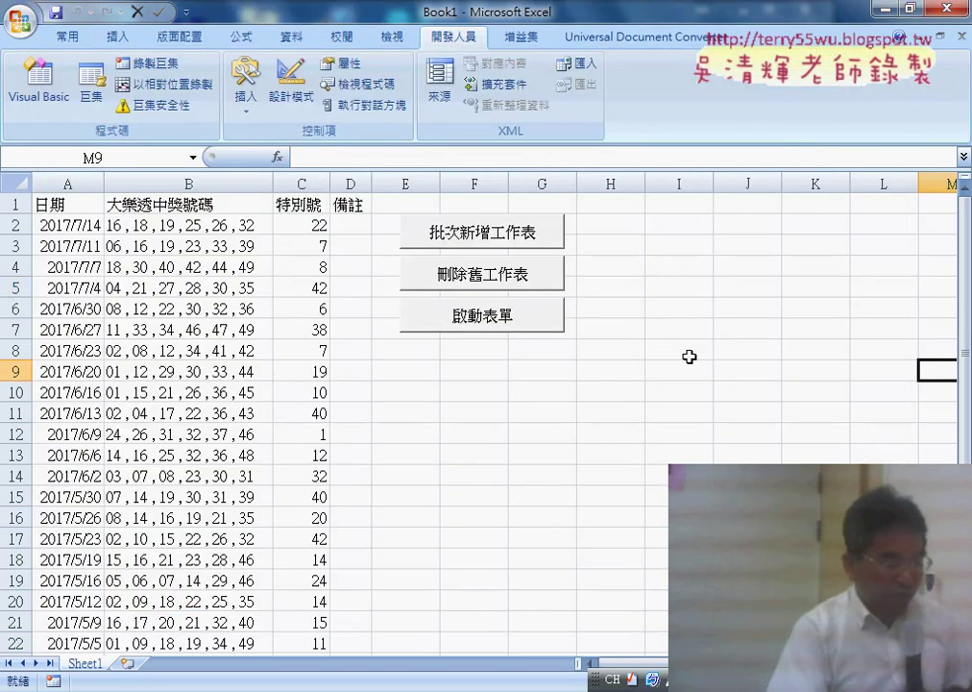
- Change the 啟動表單 macro's UserForm1.Show to home.Show and run it from the button
right_click(497, 323)
key("Escape")
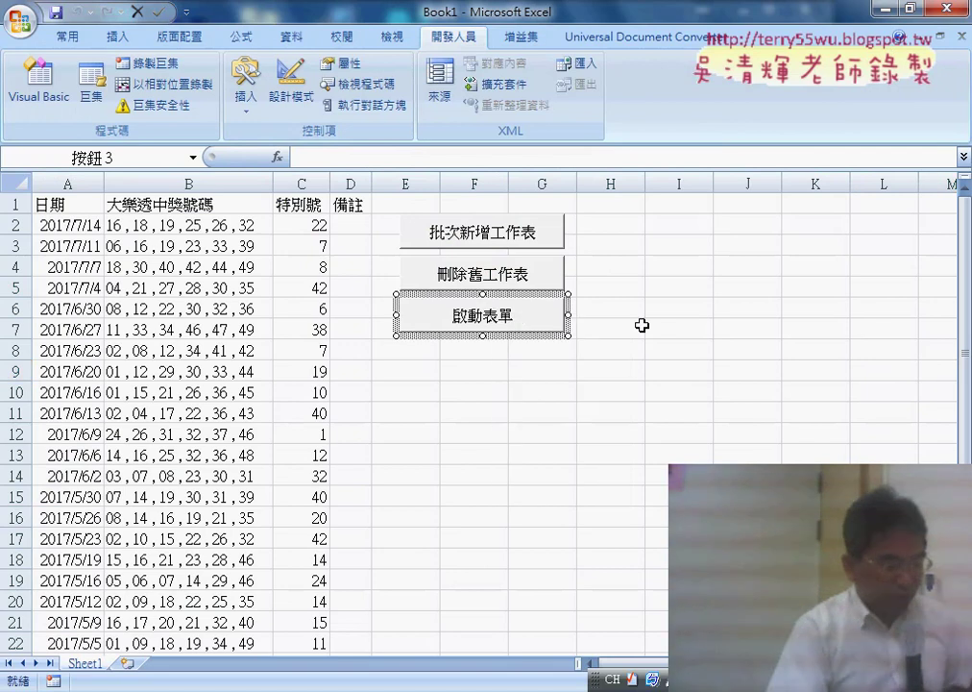
right_click(496, 315)
left_click(581, 462)
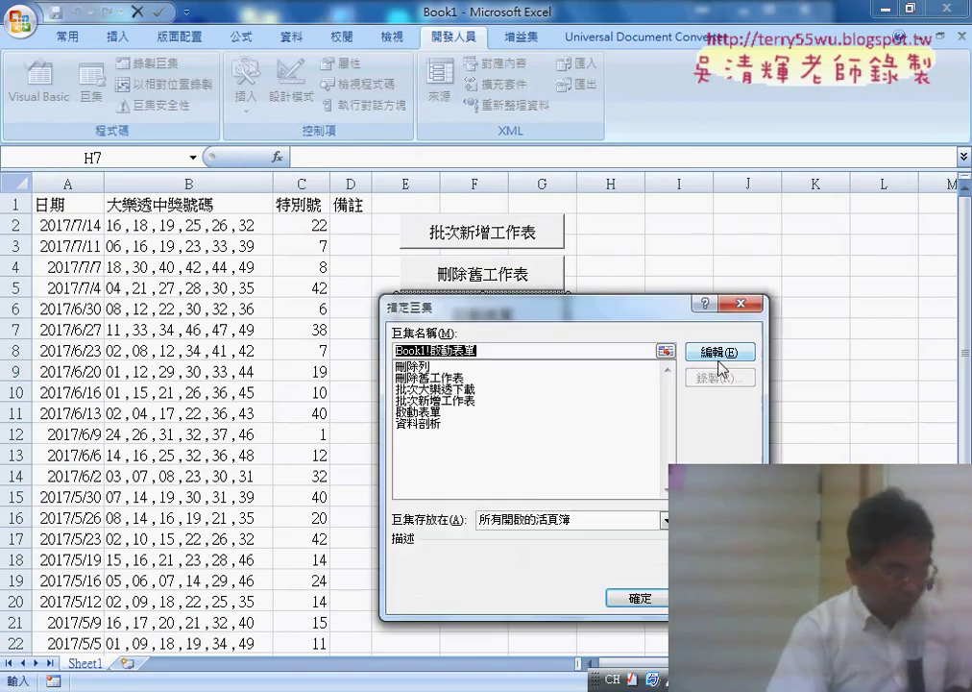
left_click(720, 359)
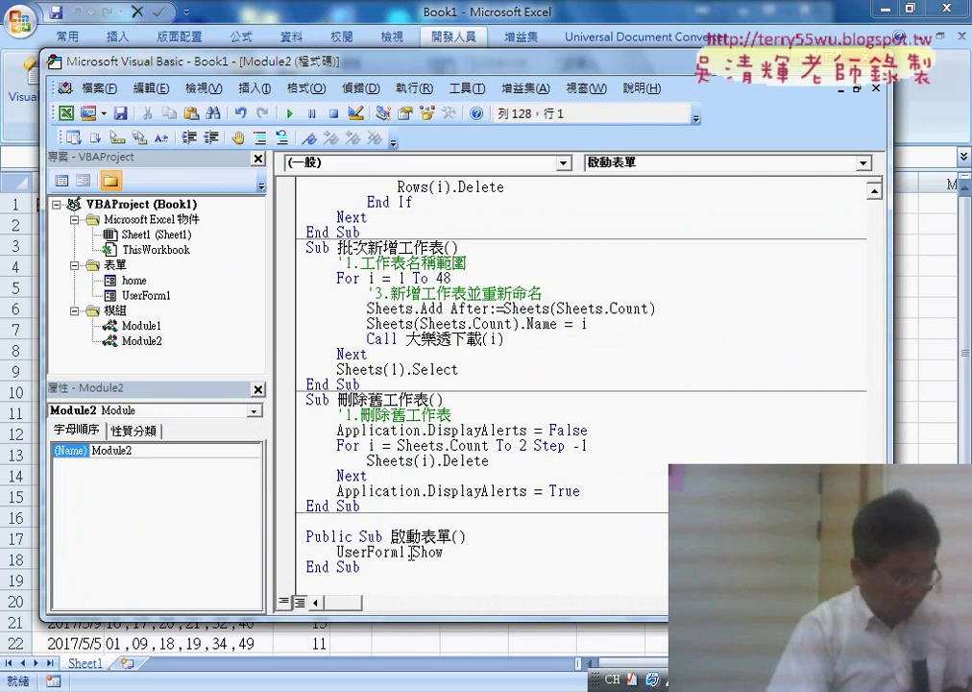
left_click_drag(411, 553, 336, 554)
type("h")
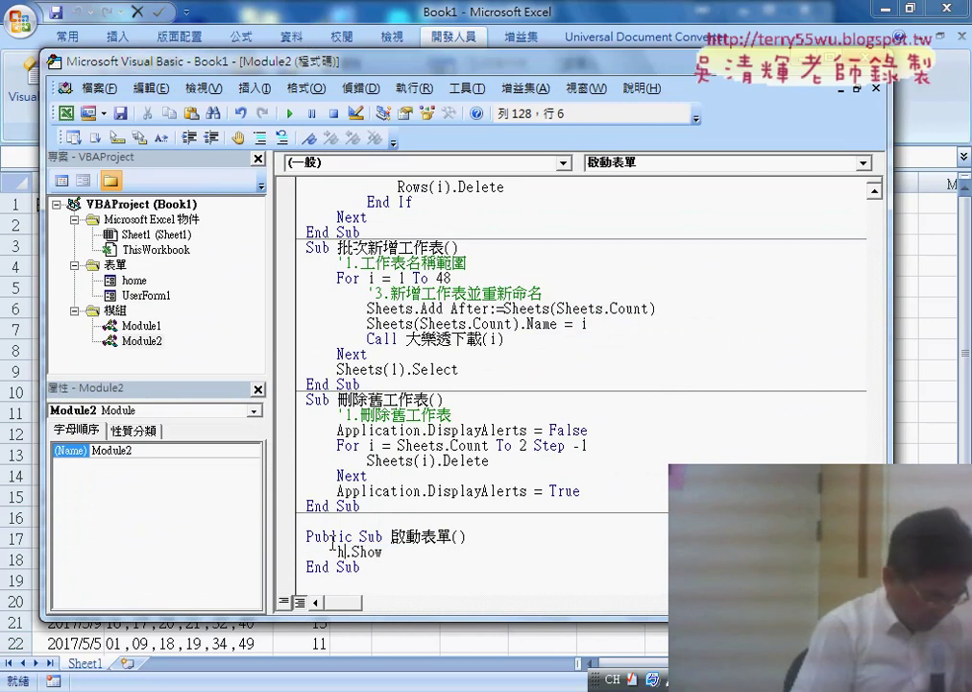
type("ome")
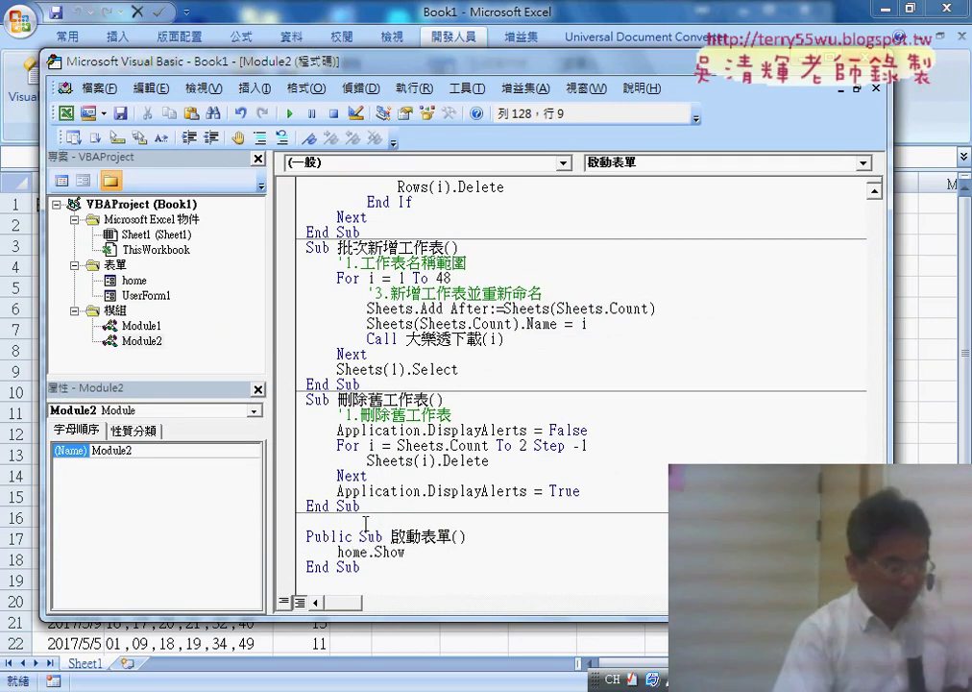
key("alt+F11")
left_click(490, 318)
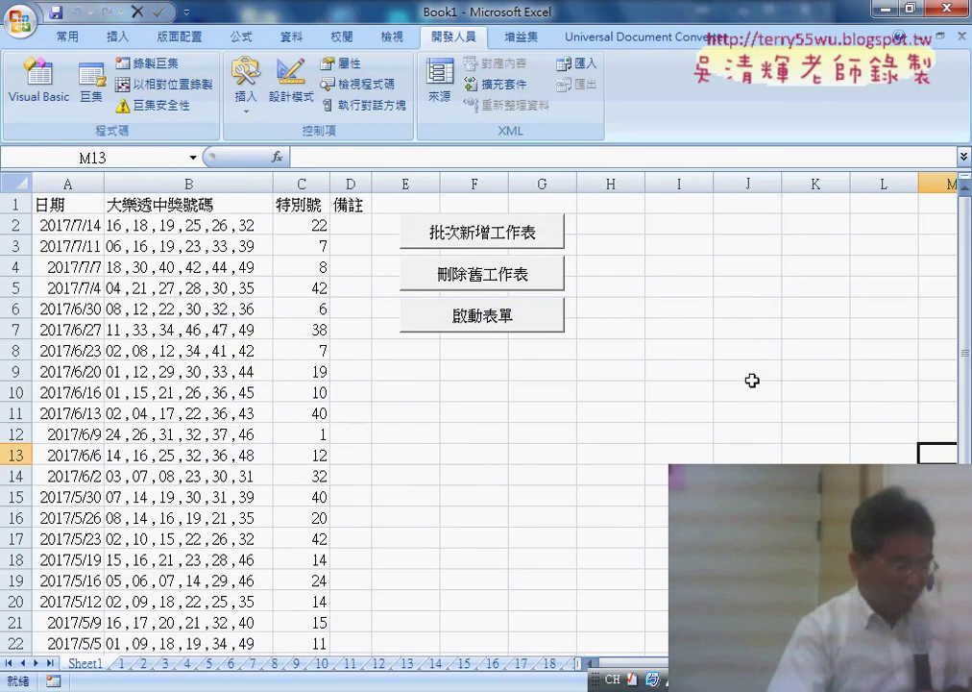
- Run the 啟動表單 button twice more, watching the red bar fill as sheets rebuild
left_click(482, 232)
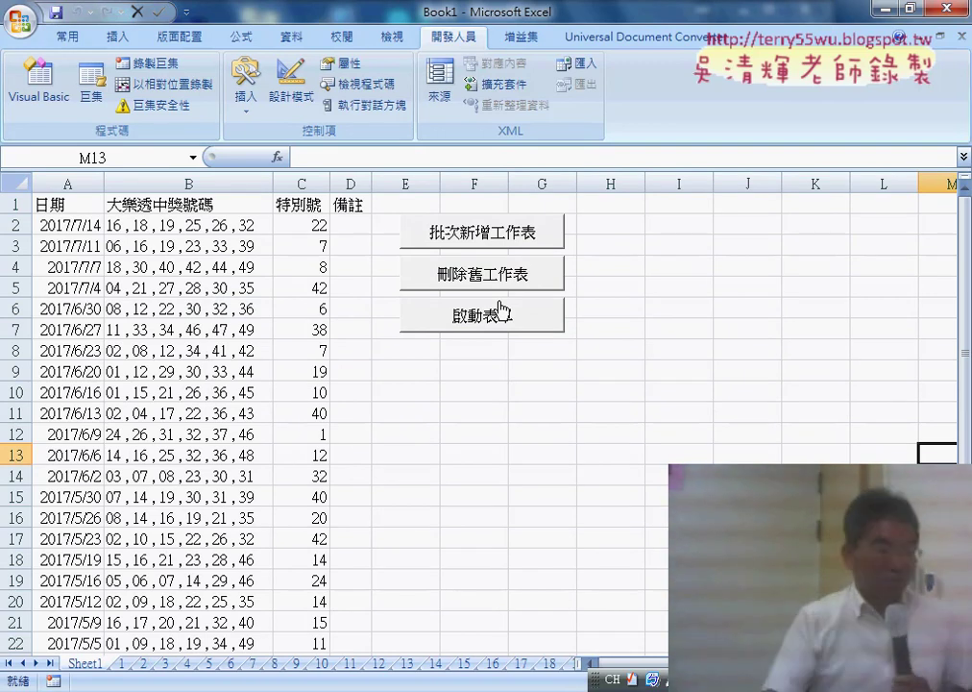
left_click(501, 311)
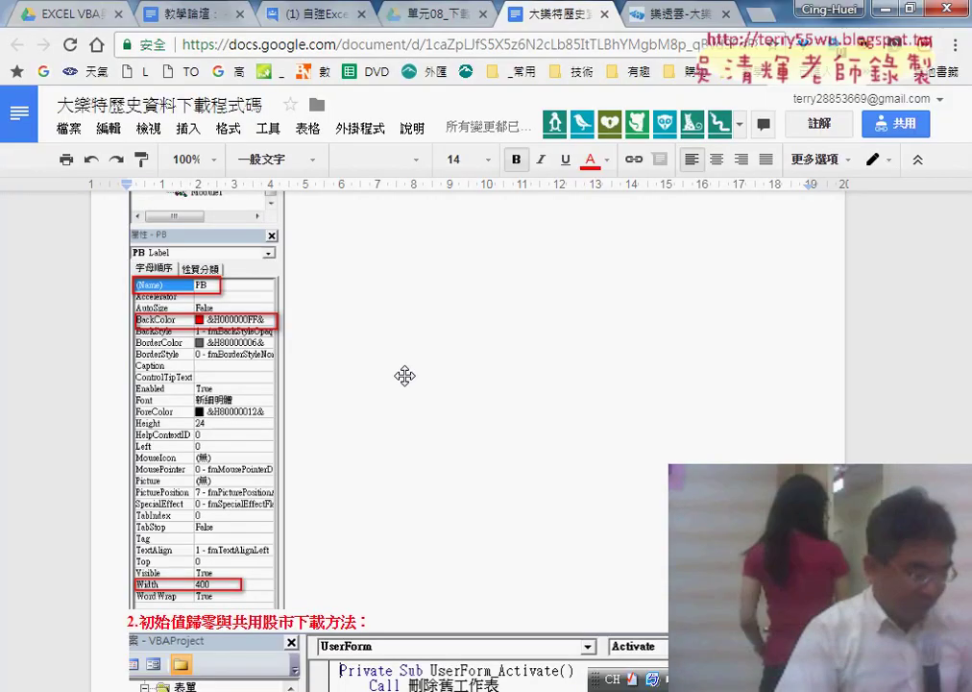
- Delete the old UserForm_Activate code screenshot under heading 2.初始值歸零與共用股市下載方法
scroll(398, 373, "up", 2)
scroll(398, 373, "up", 3)
scroll(404, 369, "up", 1)
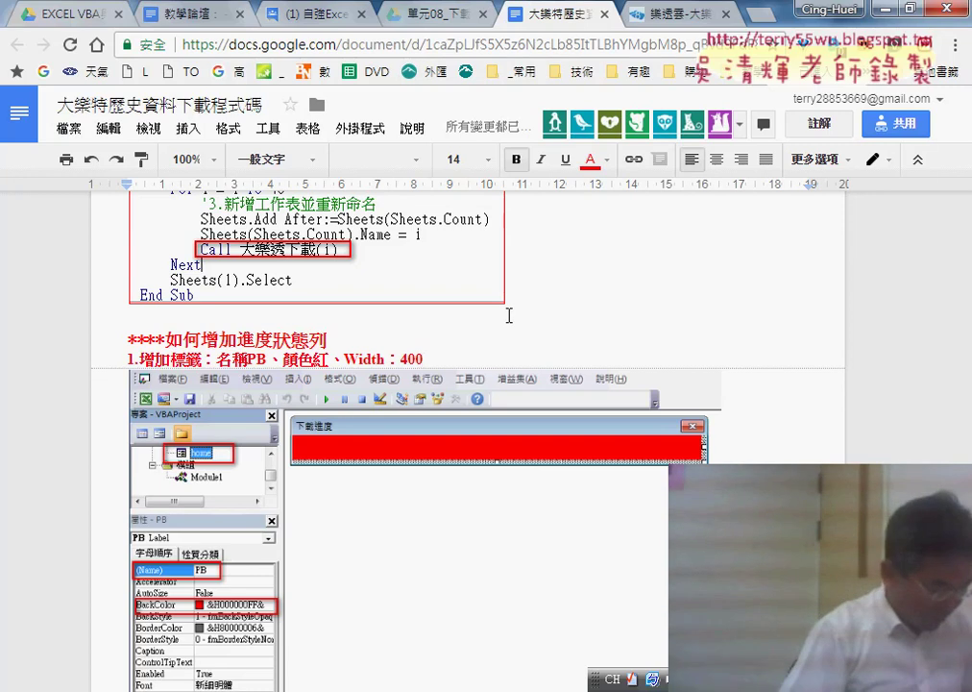
scroll(524, 337, "down", 3)
scroll(557, 379, "down", 2)
scroll(581, 397, "down", 1)
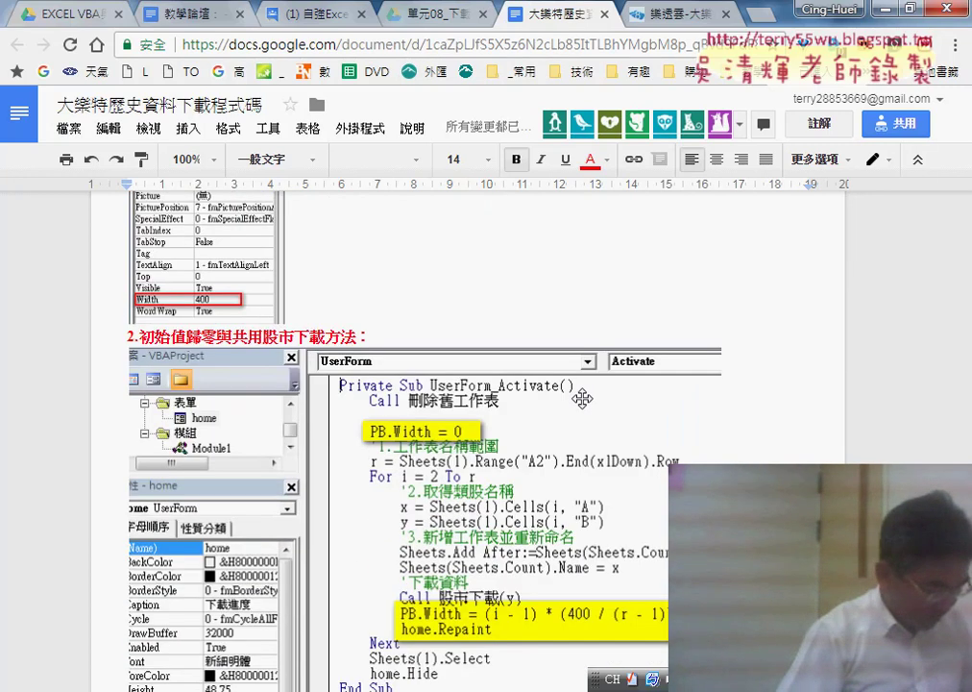
scroll(582, 398, "down", 1)
left_click(444, 385)
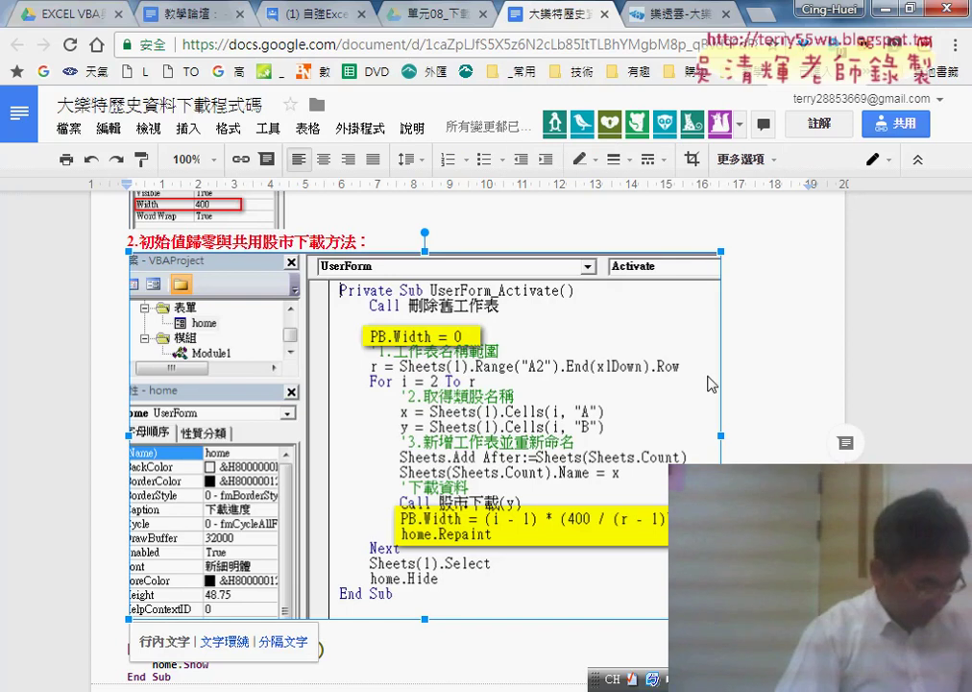
key("Delete")
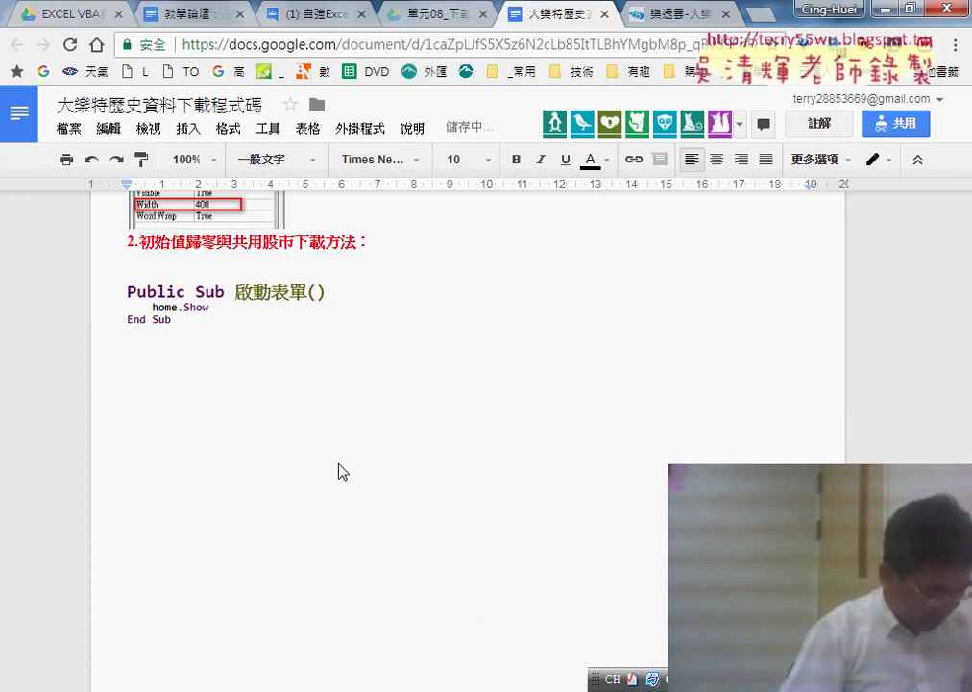